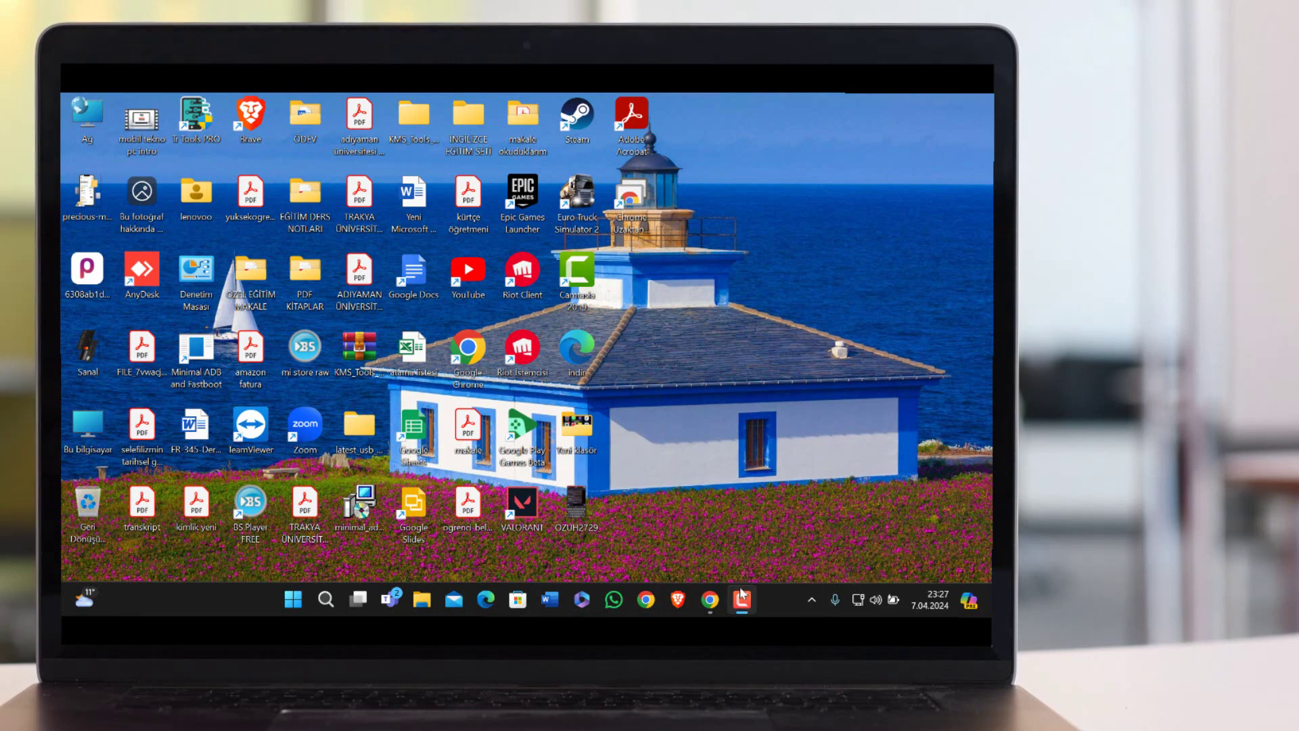
Bring up Chrome's search results and open the Chrome Uzaktan Masaüstü website.
{"action": "left_click", "coordinate": [711, 599]}
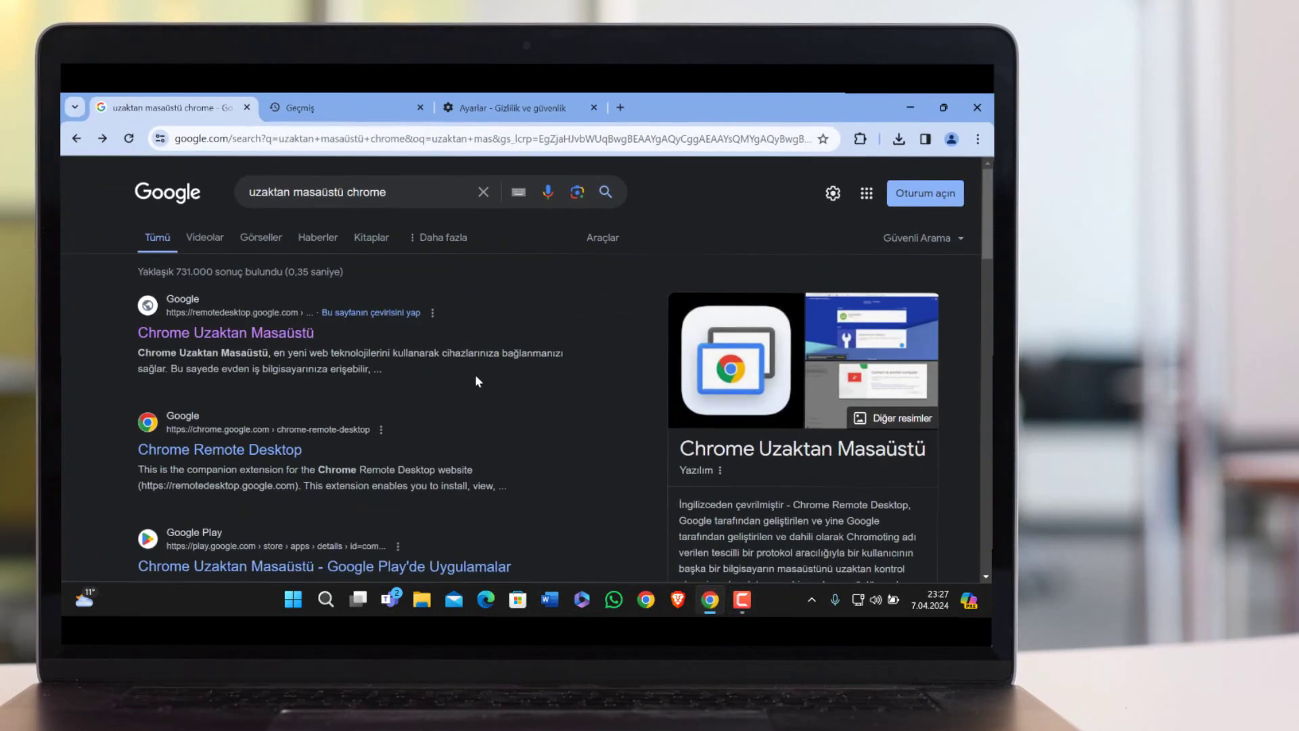
{"action": "left_click", "coordinate": [269, 335]}
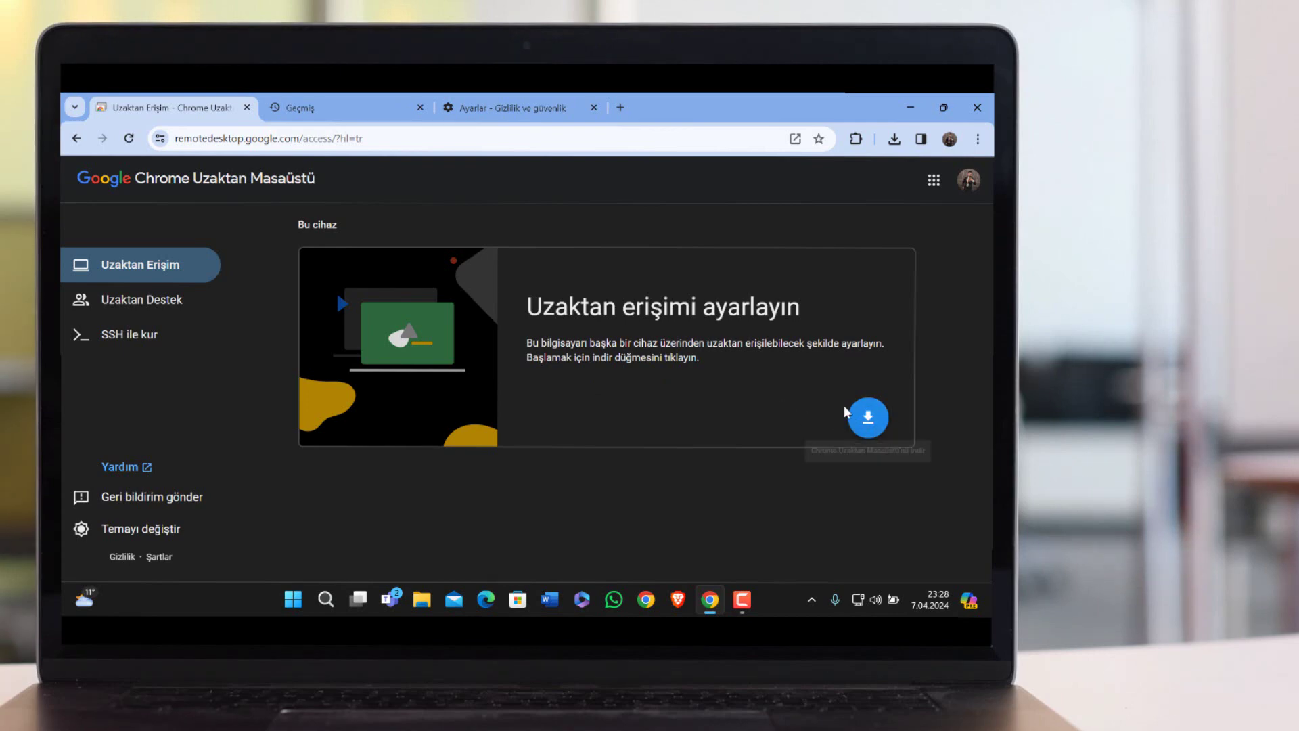
Add the Chrome Remote Desktop extension to Chrome from the Chrome Web Store.
{"action": "left_click", "coordinate": [865, 419]}
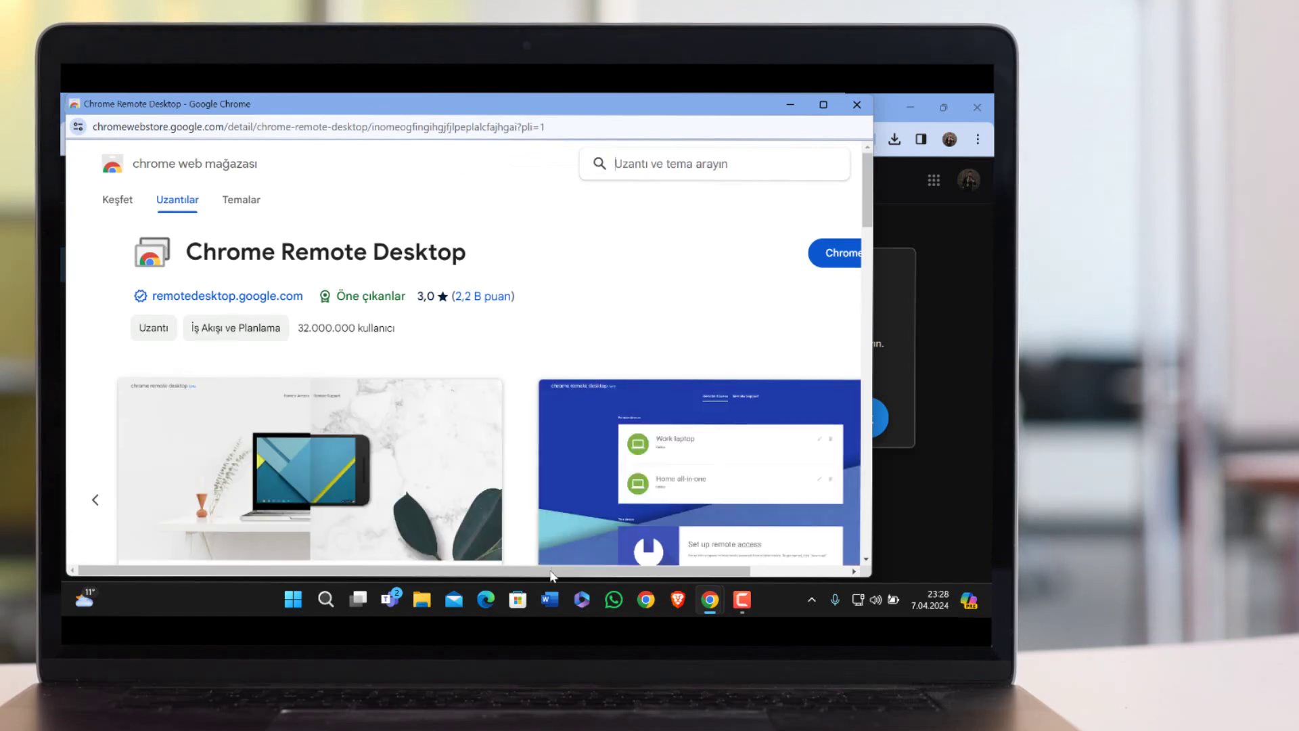
{"action": "left_click_drag", "start_coordinate": [552, 575], "coordinate": [602, 578]}
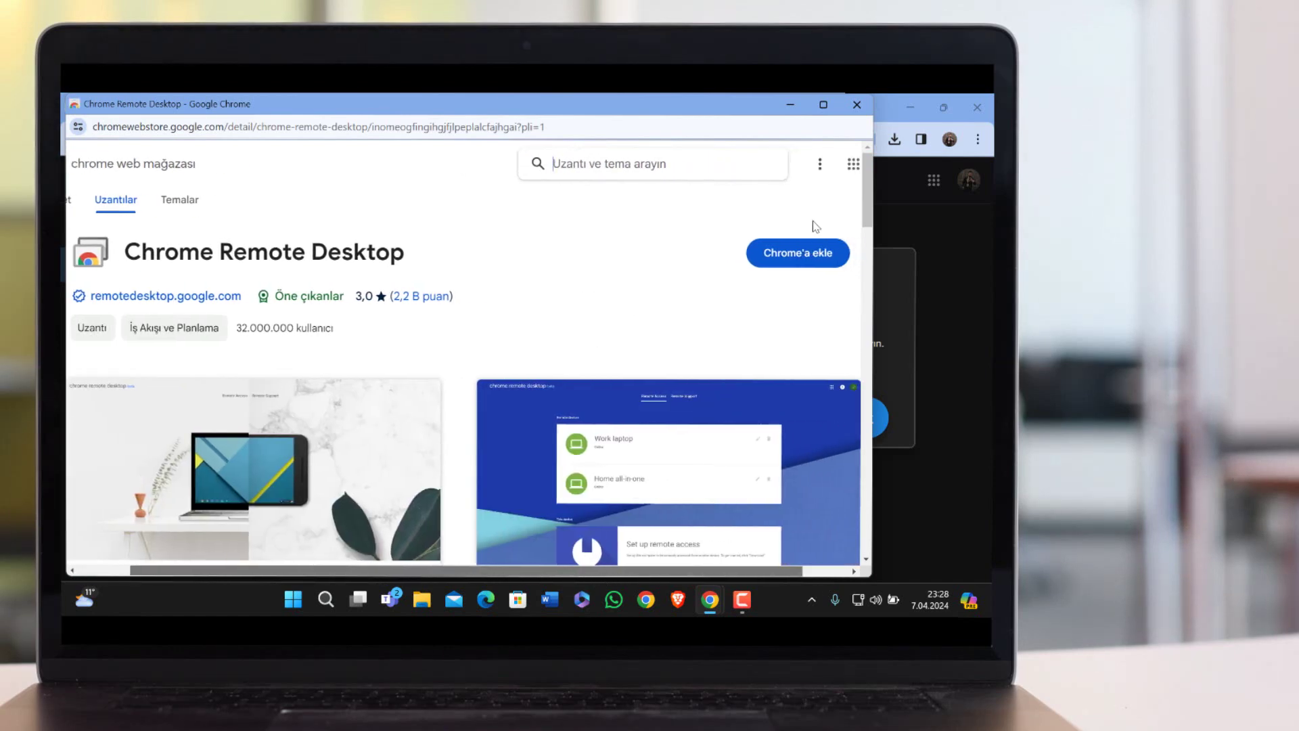
{"action": "left_click", "coordinate": [814, 250]}
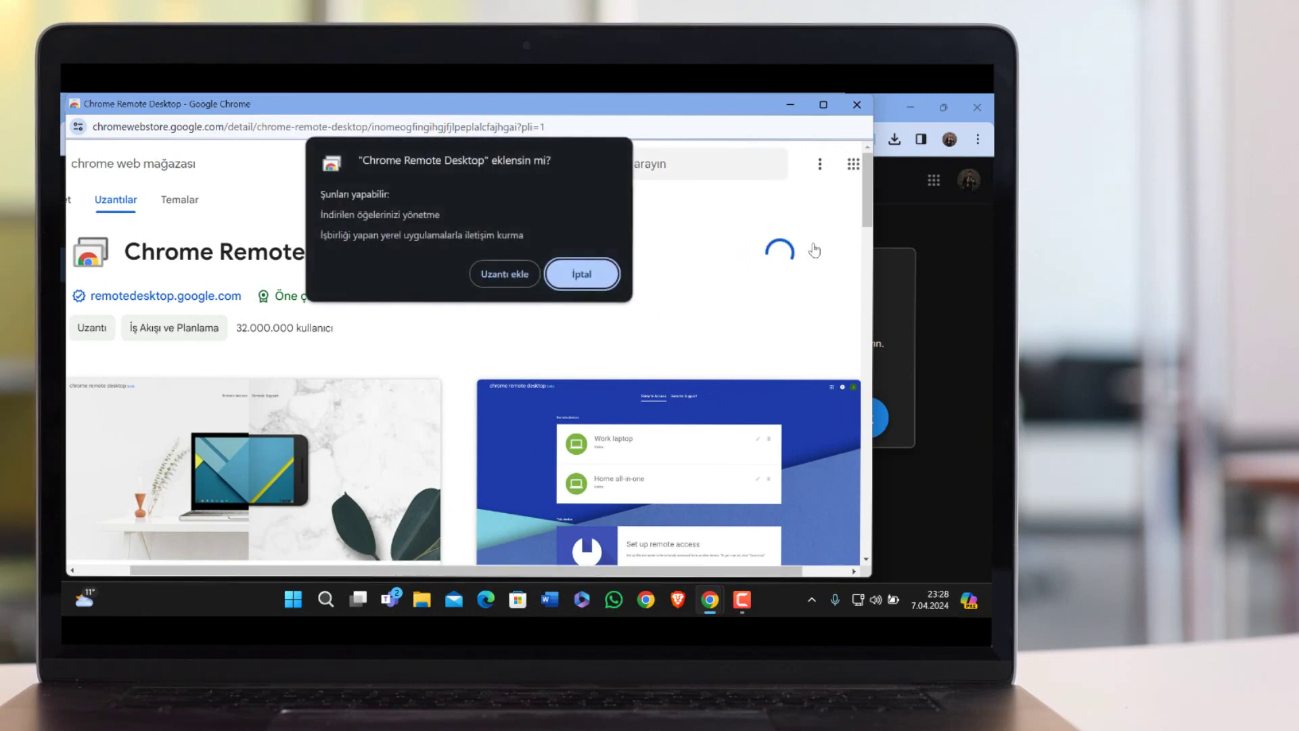
{"action": "left_click", "coordinate": [498, 273]}
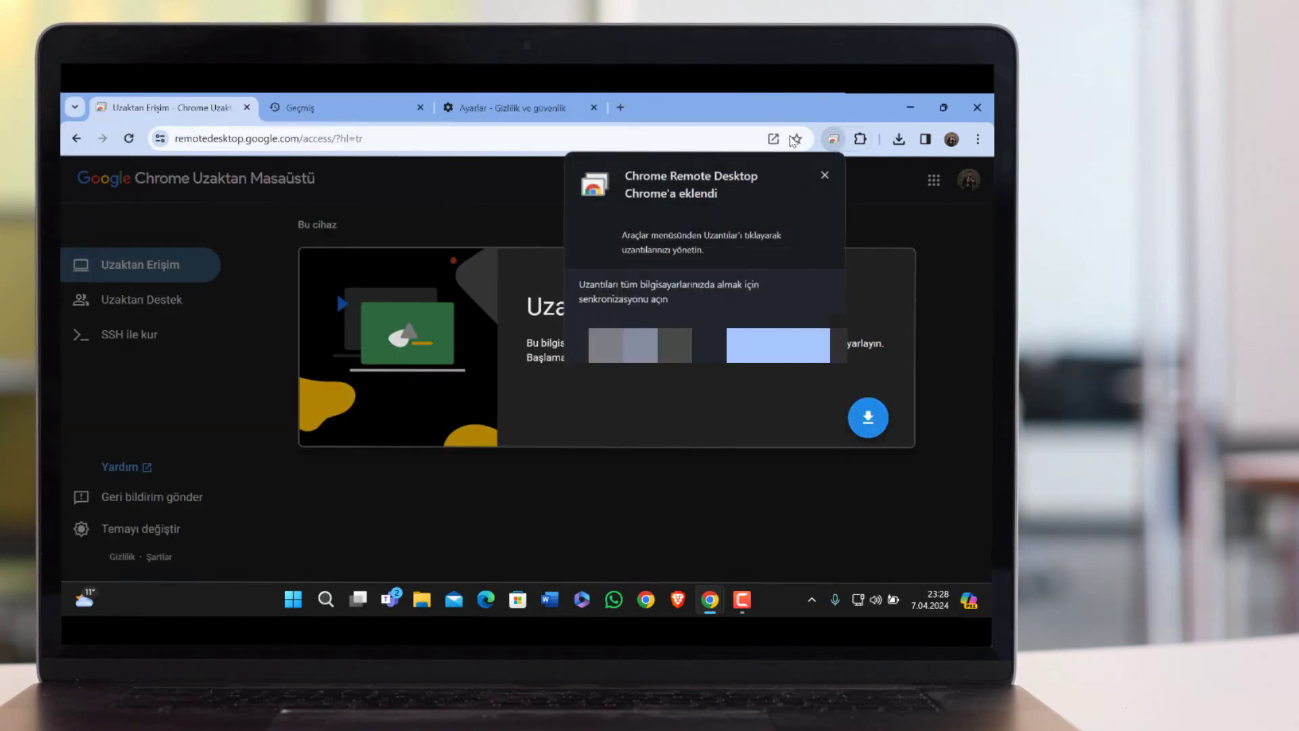
Launch the Chrome Remote Desktop extension, accept the terms and download the host installer.
{"action": "left_click", "coordinate": [824, 178]}
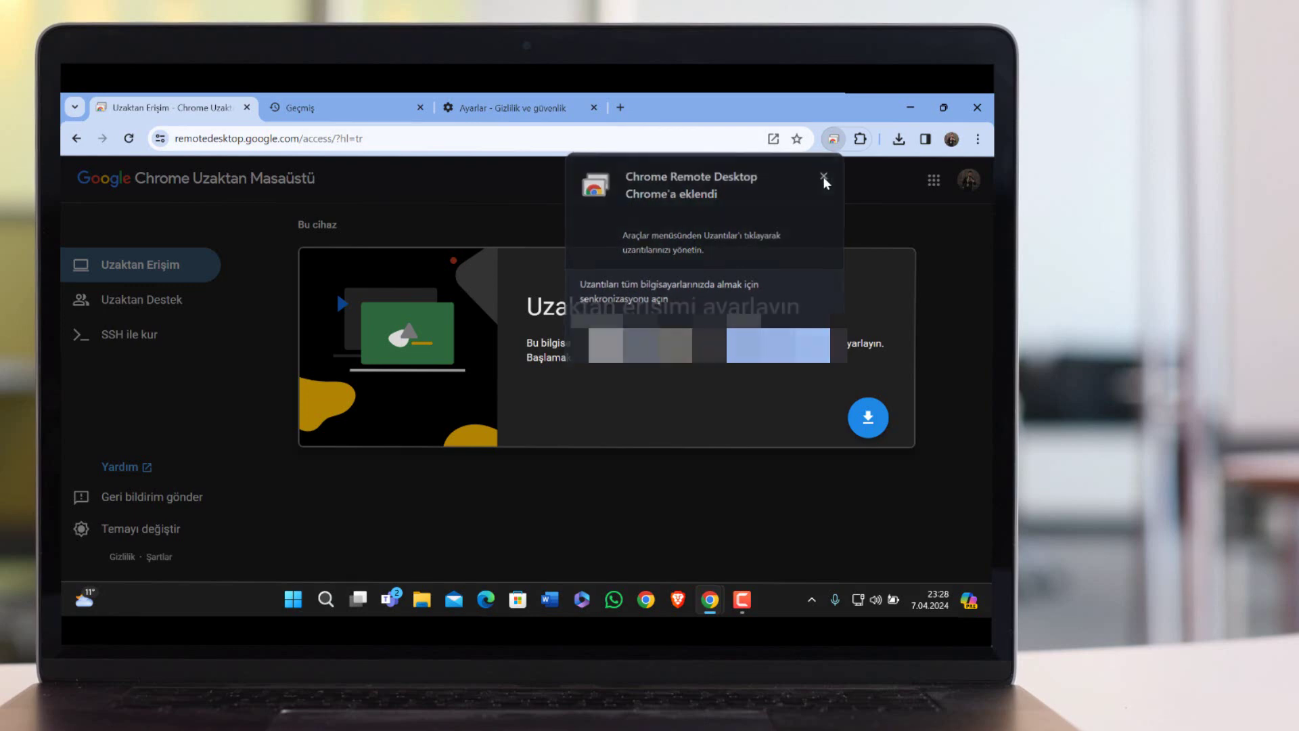
{"action": "left_click", "coordinate": [860, 139]}
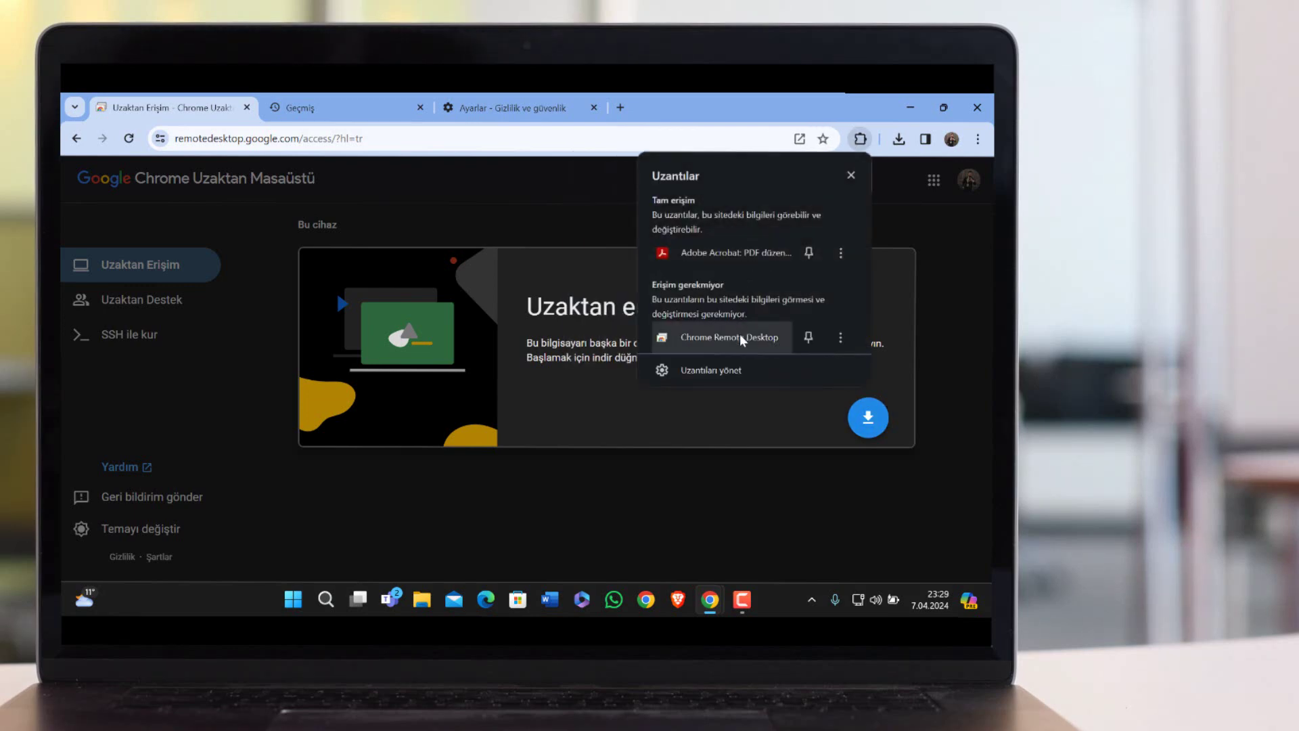
{"action": "left_click", "coordinate": [740, 334]}
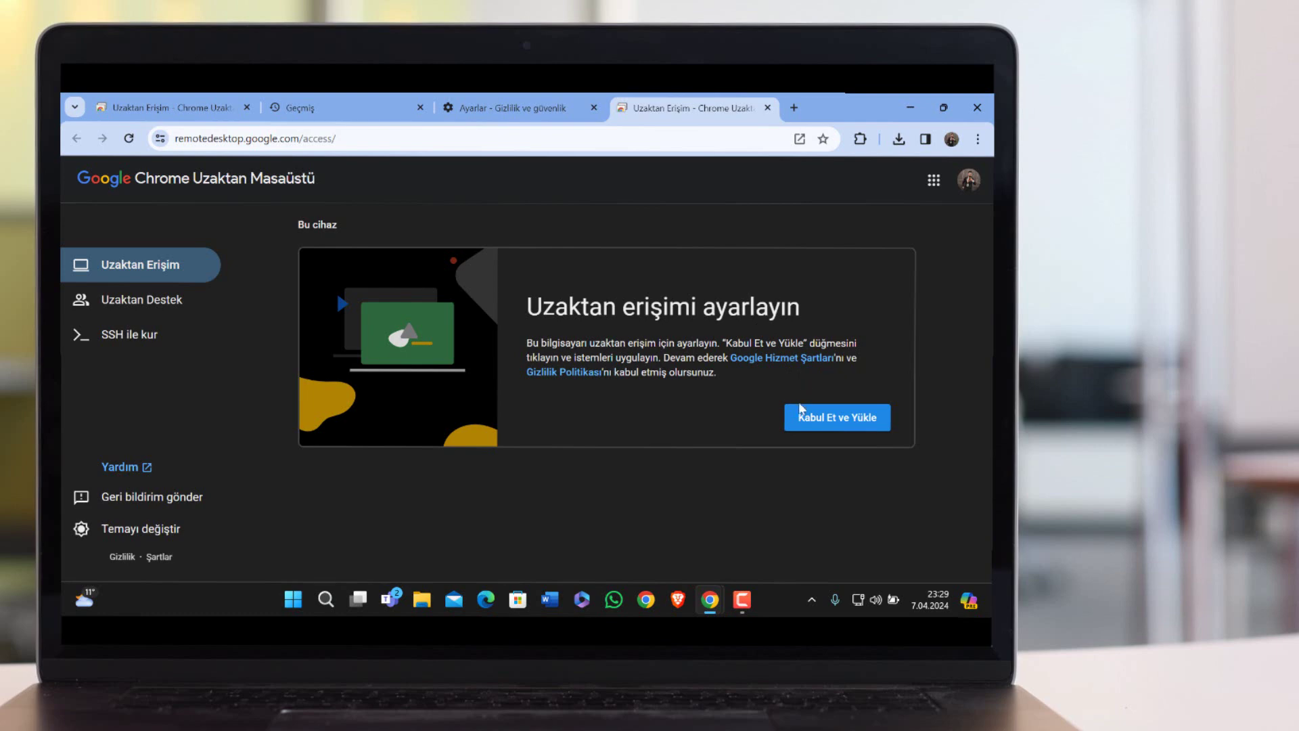
{"action": "left_click", "coordinate": [800, 420]}
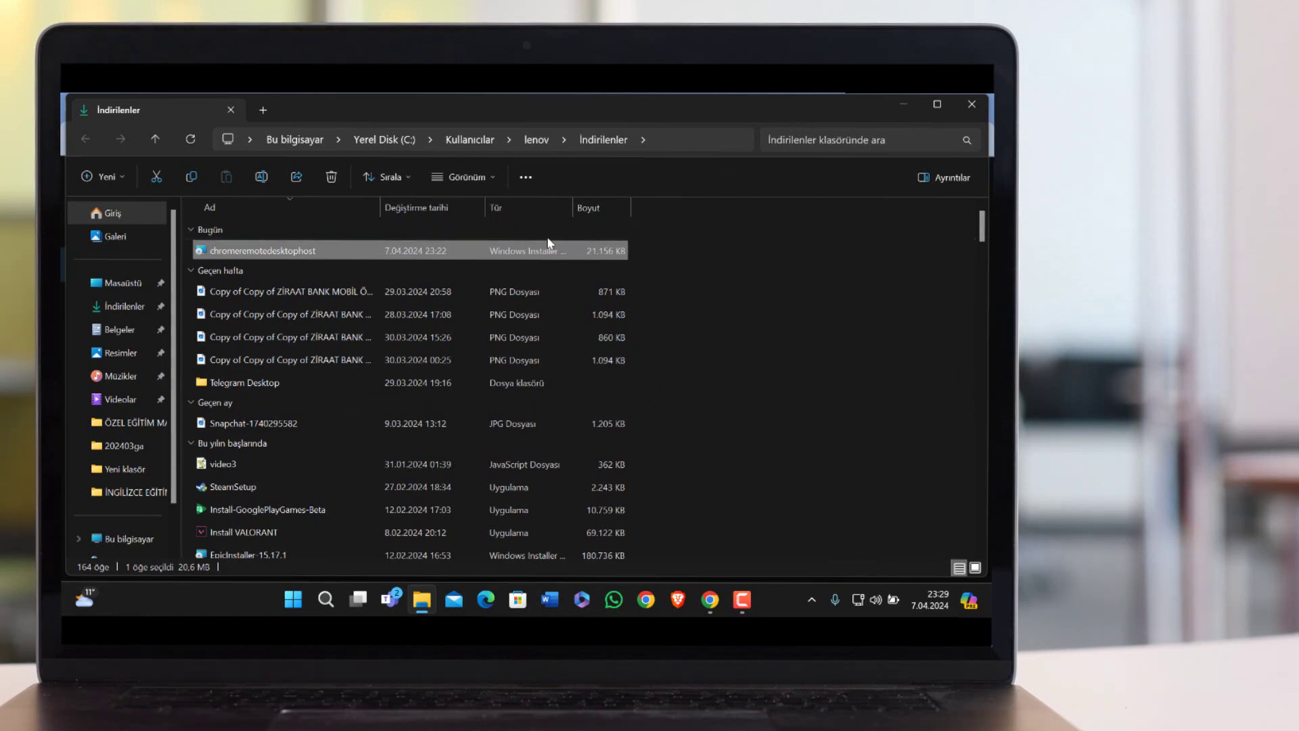
Run the chromeremotedesktophost installer from the Downloads folder.
{"action": "double_click", "coordinate": [366, 253]}
Name this computer 'mobil tekno' in the setup.
{"action": "left_click", "coordinate": [892, 106]}
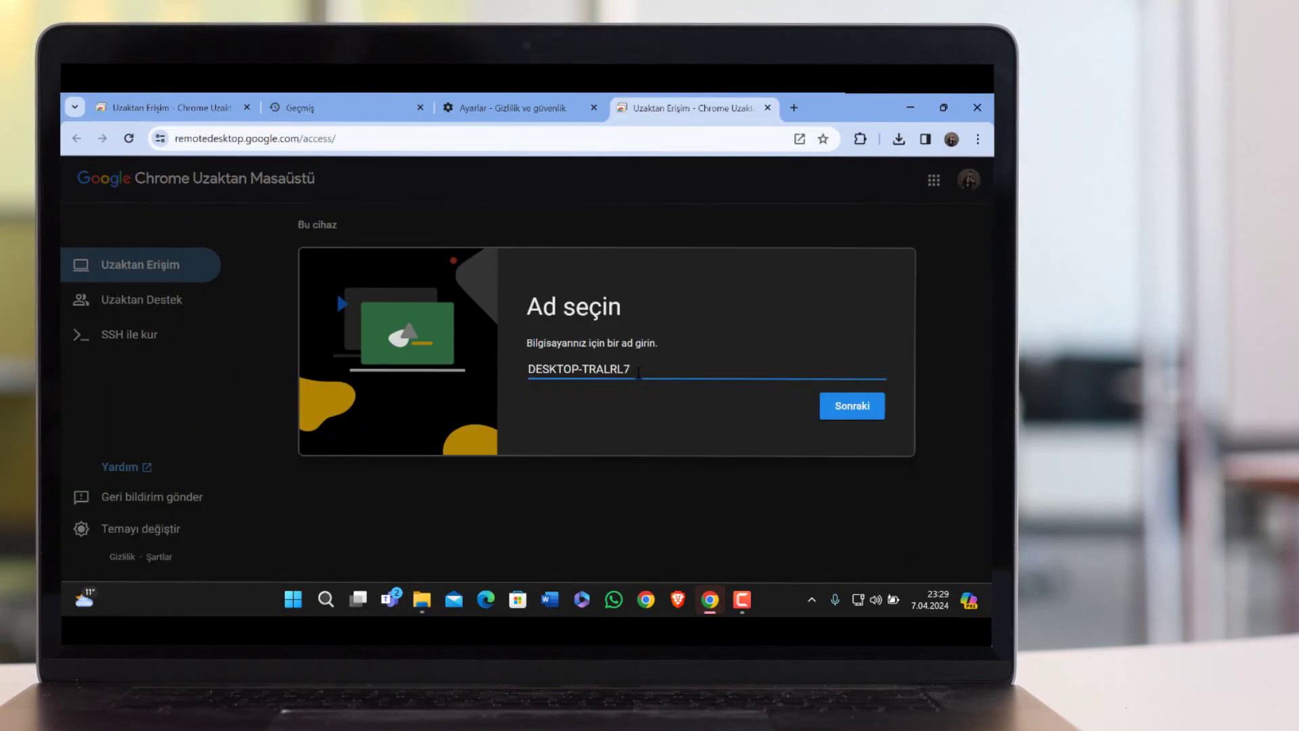
{"action": "key", "text": "BackSpace"}
{"action": "key", "text": "BackSpace"}
{"action": "key", "text": "BackSpace"}
{"action": "key", "text": "BackSpace"}
{"action": "key", "text": "BackSpace"}
{"action": "key", "text": "BackSpace"}
{"action": "key", "text": "BackSpace"}
{"action": "key", "text": "BackSpace"}
{"action": "key", "text": "BackSpace"}
{"action": "key", "text": "BackSpace"}
{"action": "key", "text": "BackSpace"}
{"action": "key", "text": "BackSpace"}
{"action": "key", "text": "BackSpace"}
{"action": "key", "text": "BackSpace"}
{"action": "key", "text": "BackSpace"}
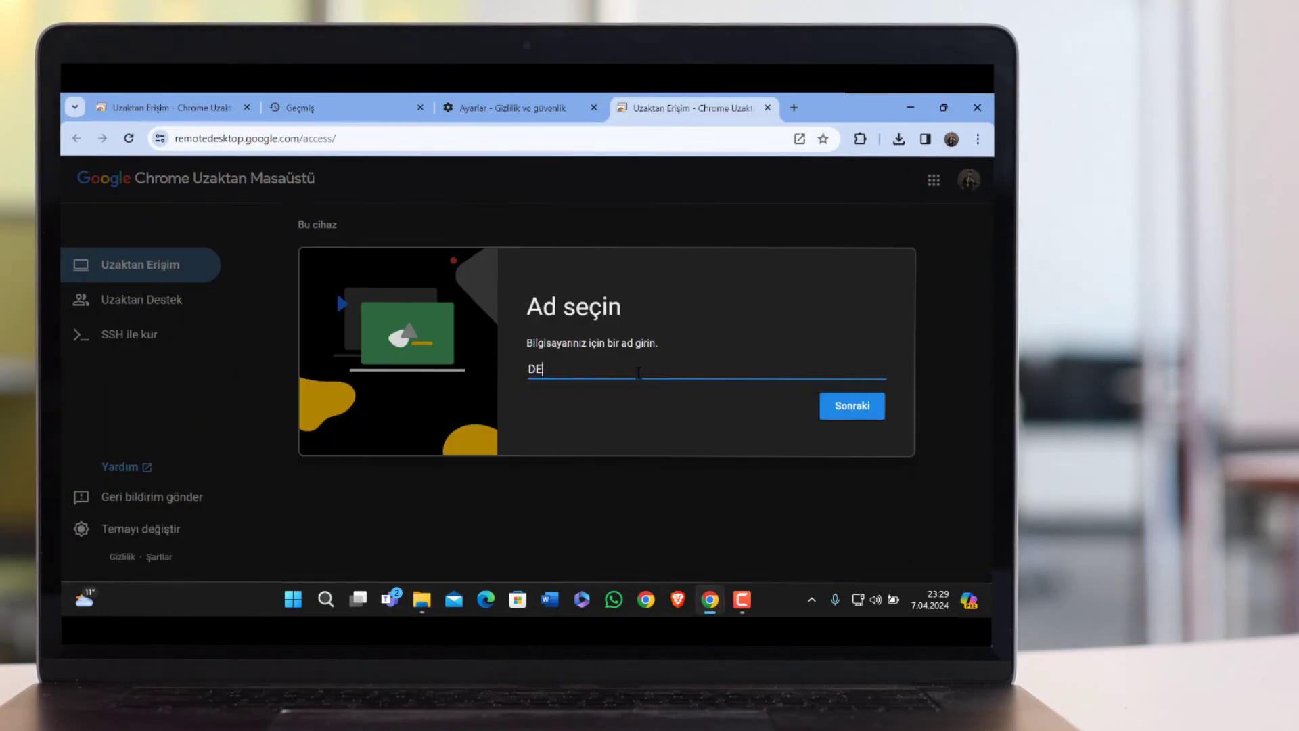
{"action": "type", "text": "mobil tekno"}
{"action": "left_click", "coordinate": [871, 416]}
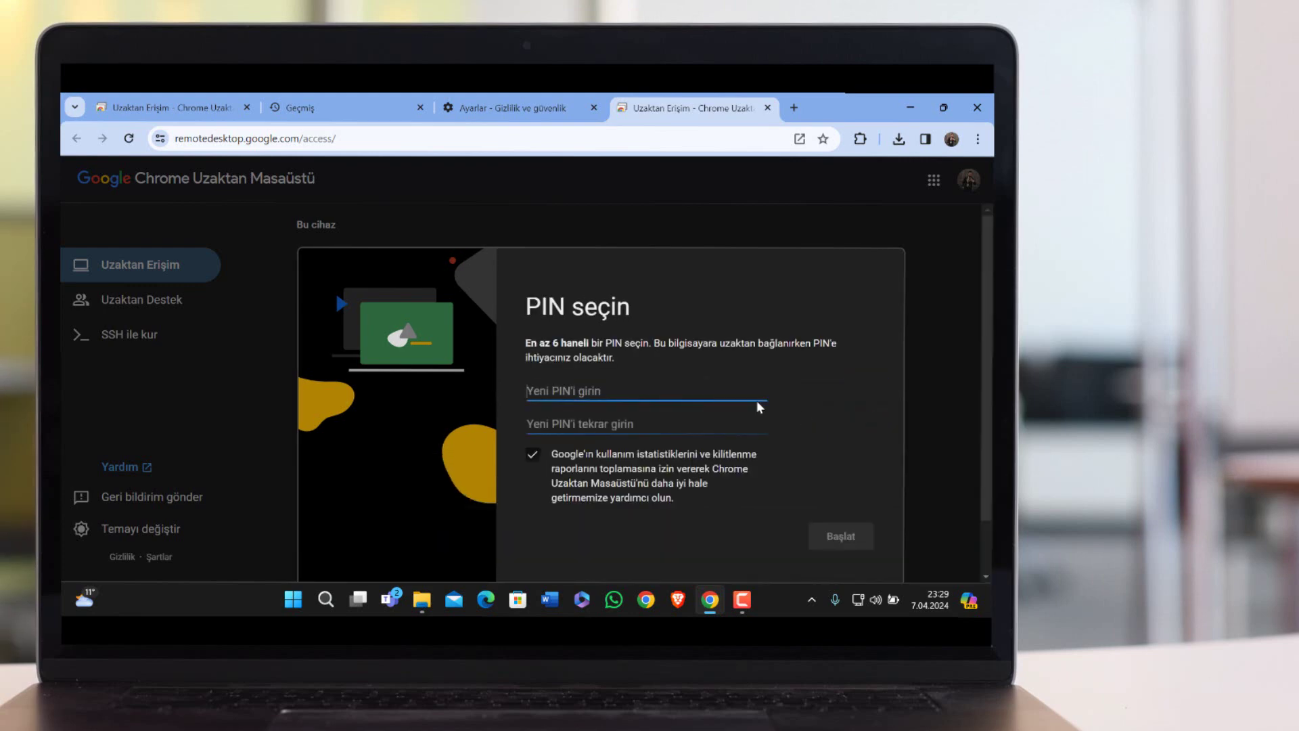
Set and confirm a six-digit PIN, start remote access, and decline saving the PIN.
{"action": "left_click", "coordinate": [748, 394]}
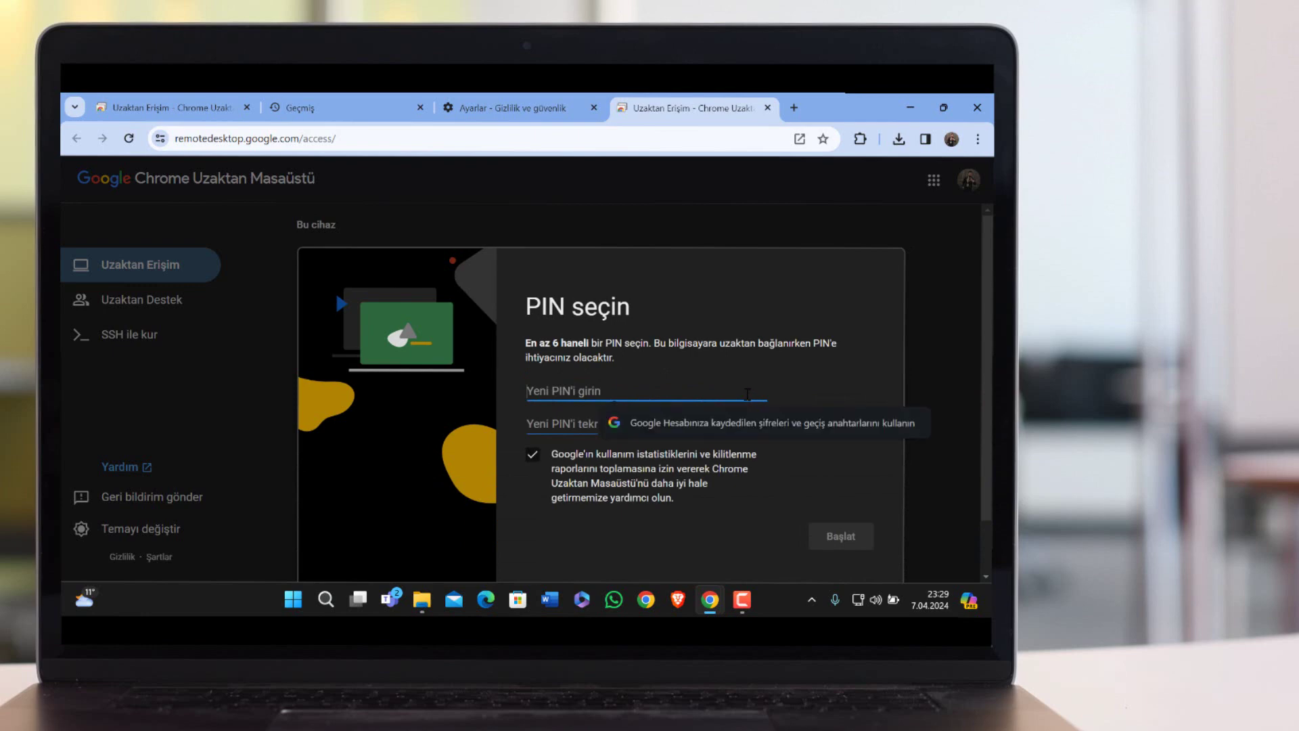
{"action": "type", "text": "12345"}
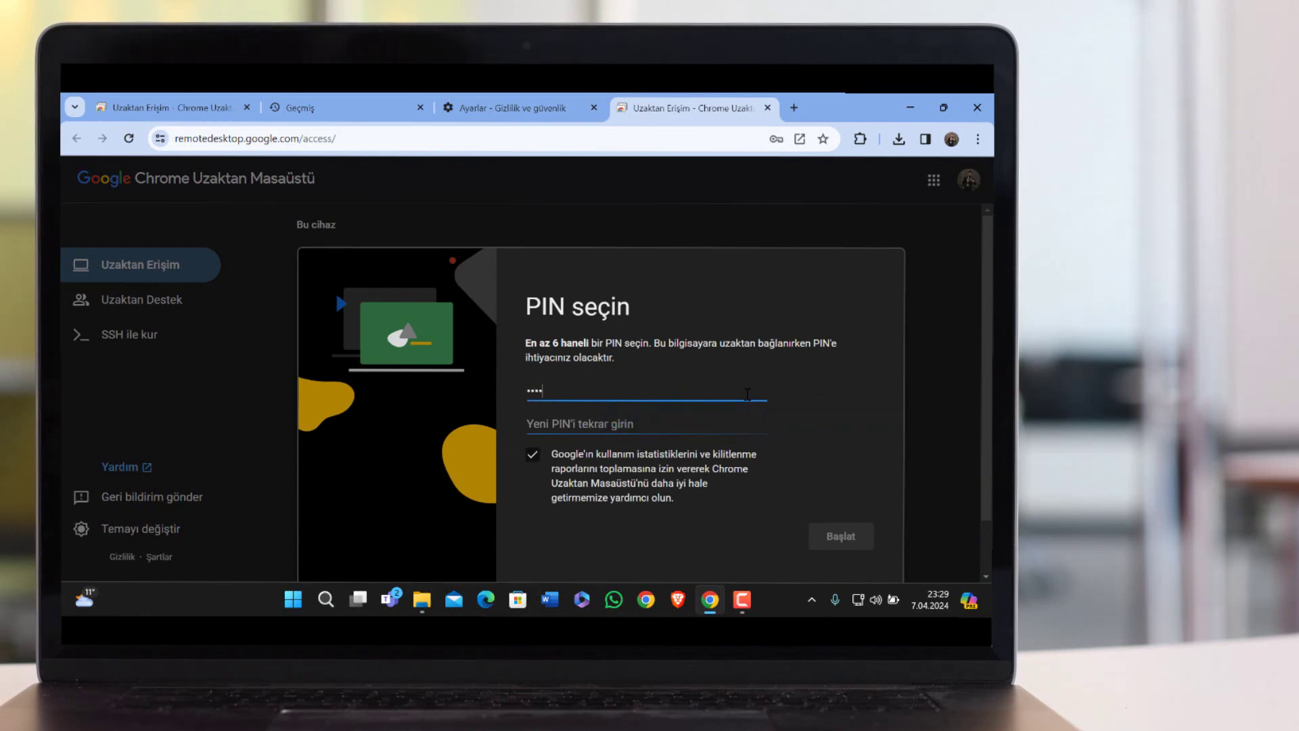
{"action": "type", "text": "6"}
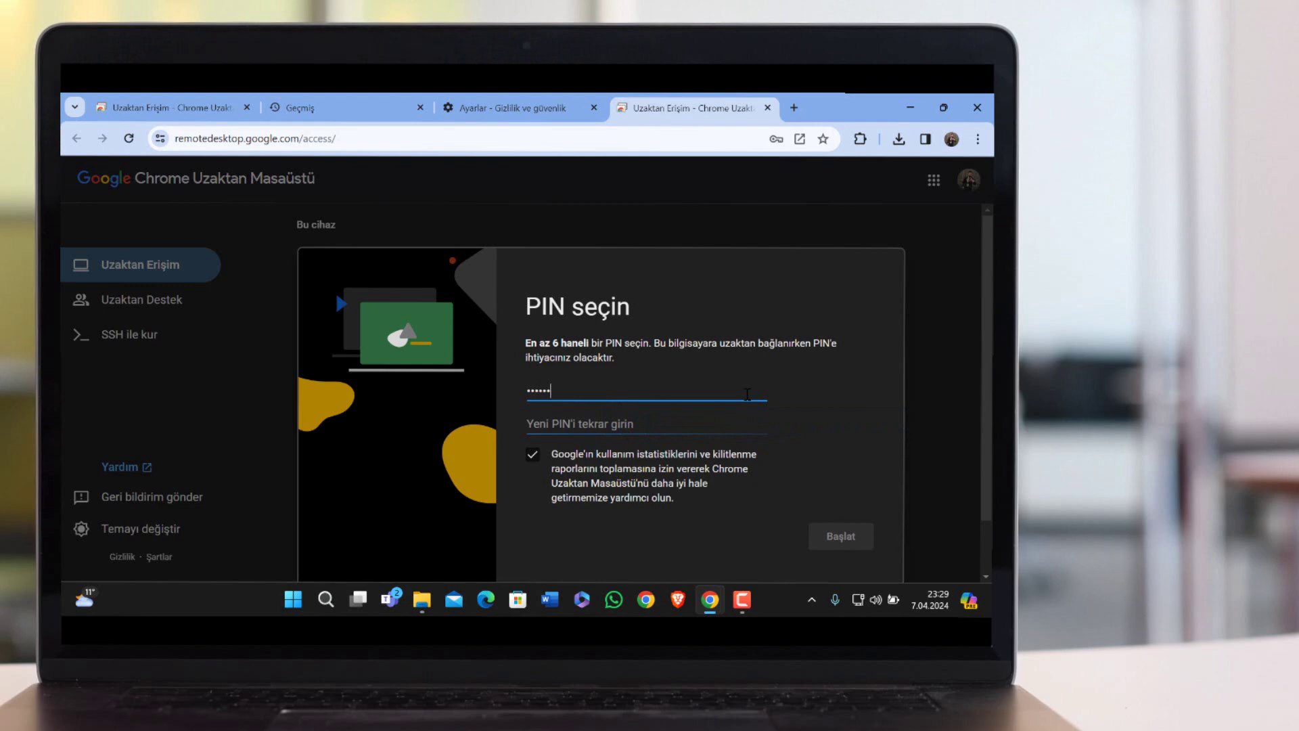
{"action": "key", "text": "Tab"}
{"action": "type", "text": "1234"}
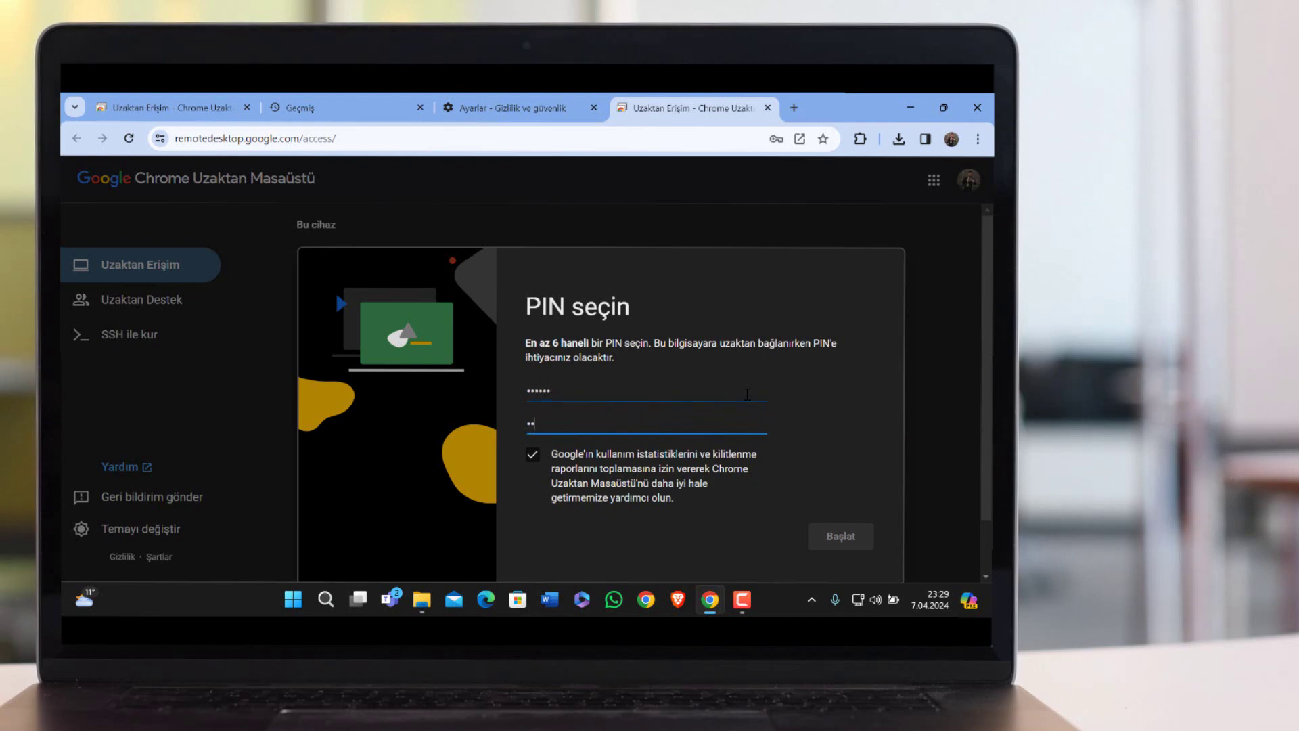
{"action": "type", "text": "56"}
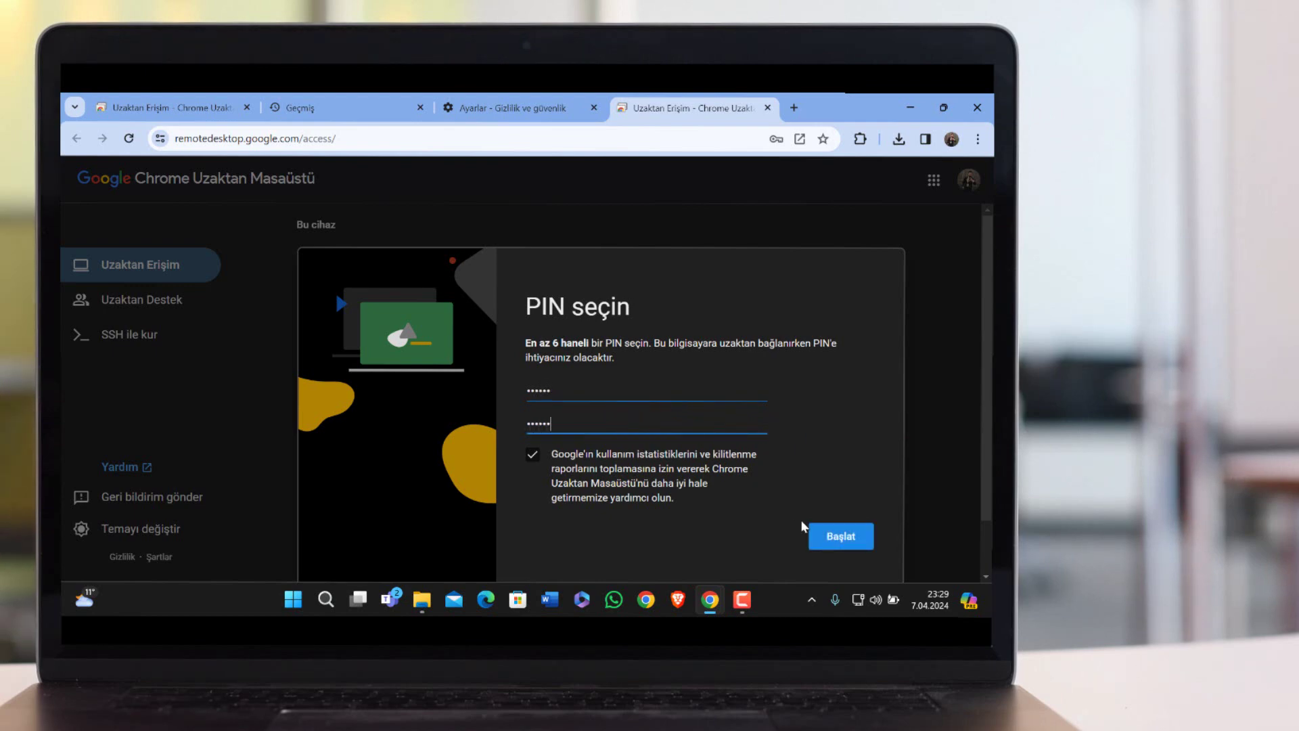
{"action": "left_click", "coordinate": [831, 532]}
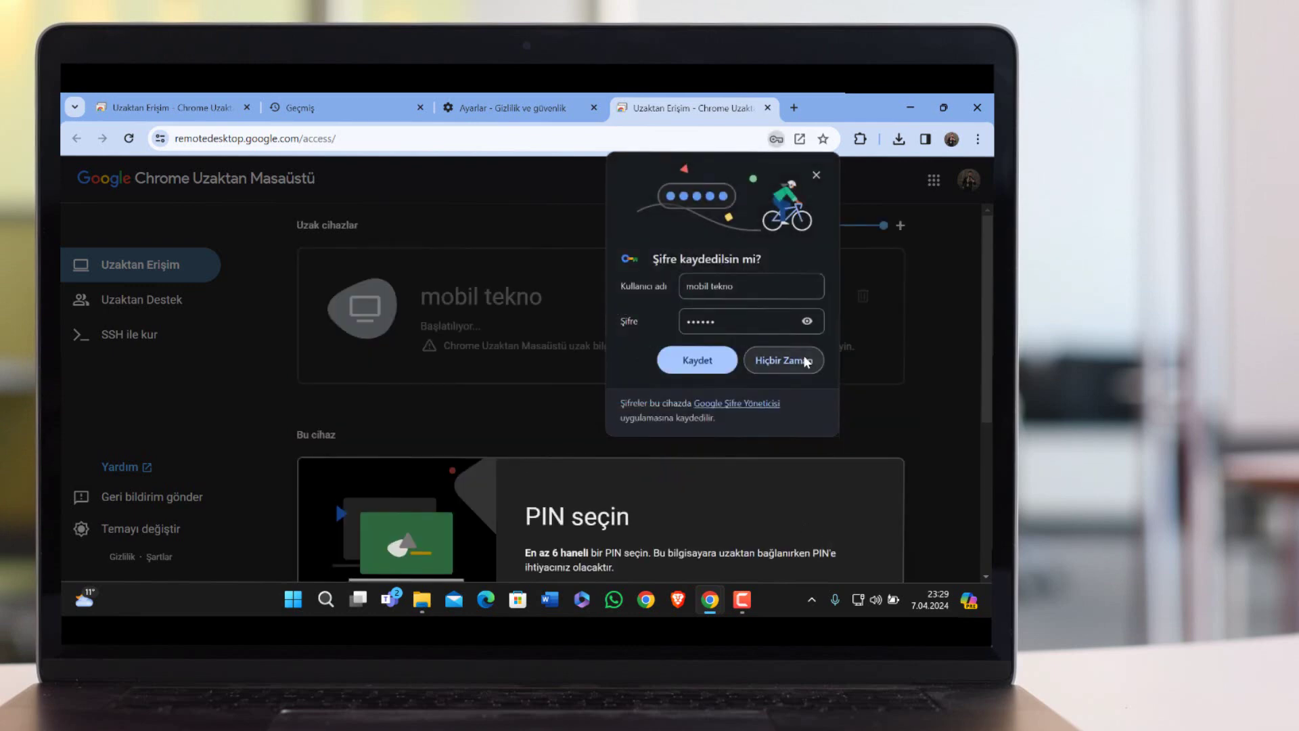
{"action": "left_click", "coordinate": [807, 359]}
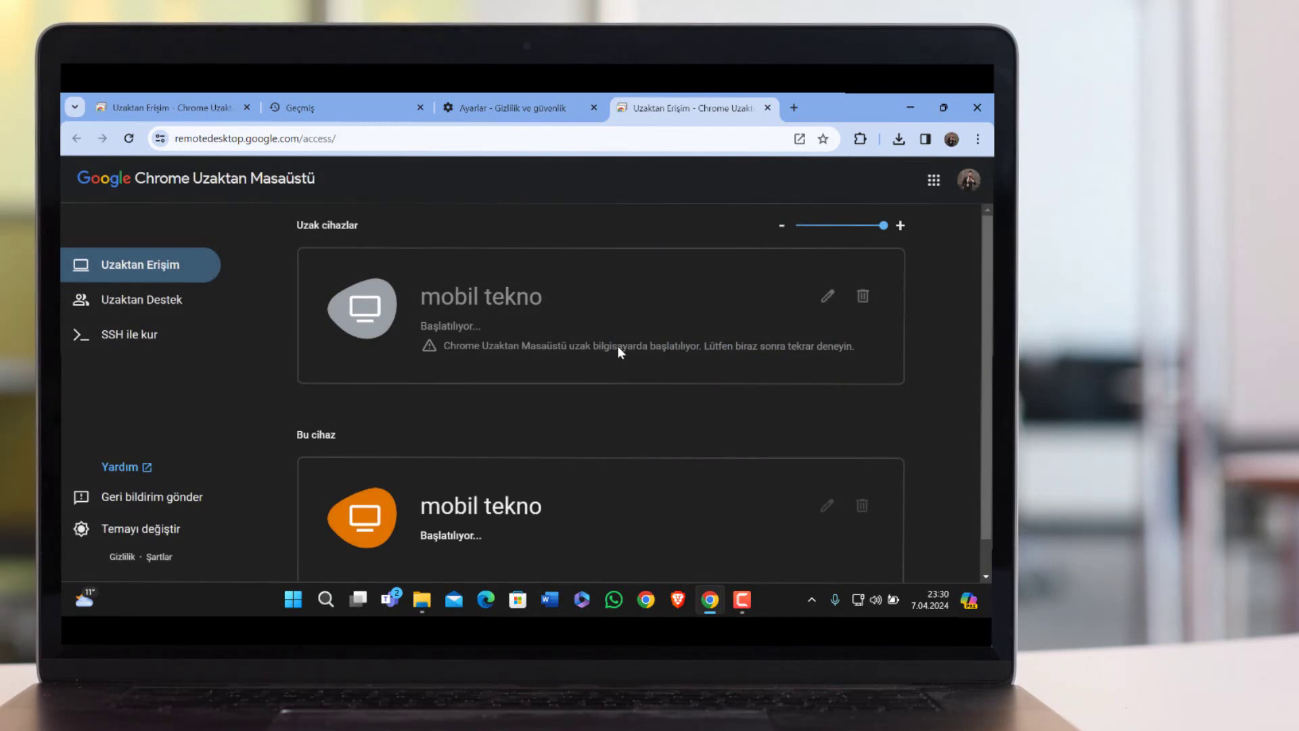
Scroll down to check mobil tekno's status in the device list.
{"action": "scroll", "coordinate": [618, 347], "scroll_direction": "down", "scroll_amount": 1}
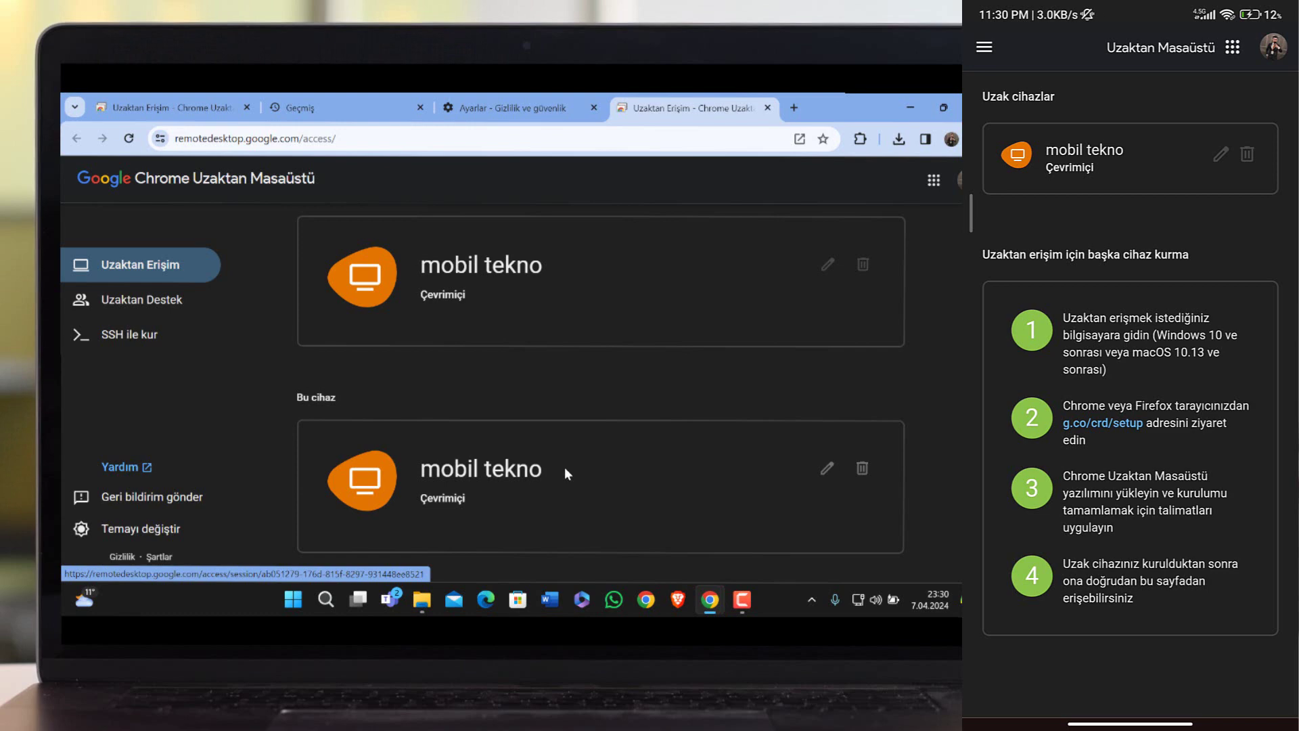
Connect the phone to mobil tekno with the PIN, remembering it on this device.
{"action": "left_click", "coordinate": [1044, 165]}
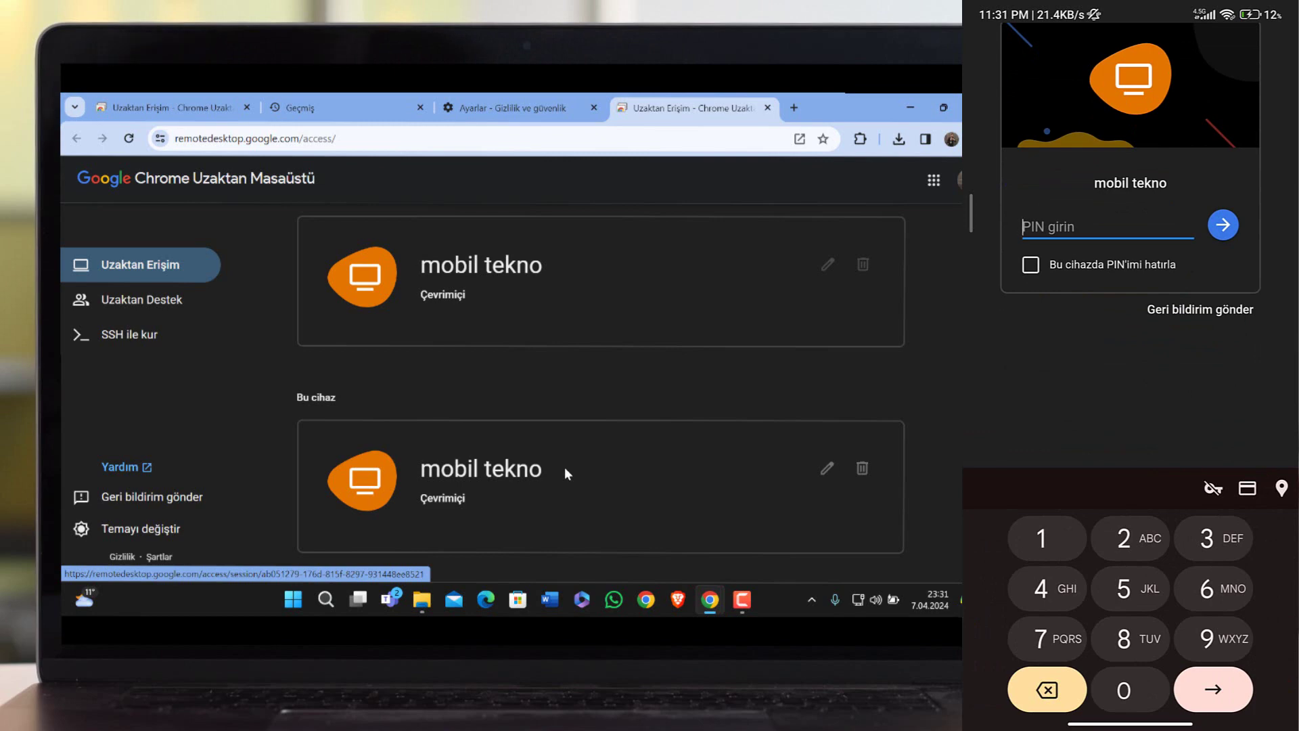
{"action": "left_click", "coordinate": [1044, 534]}
{"action": "type", "text": "23456"}
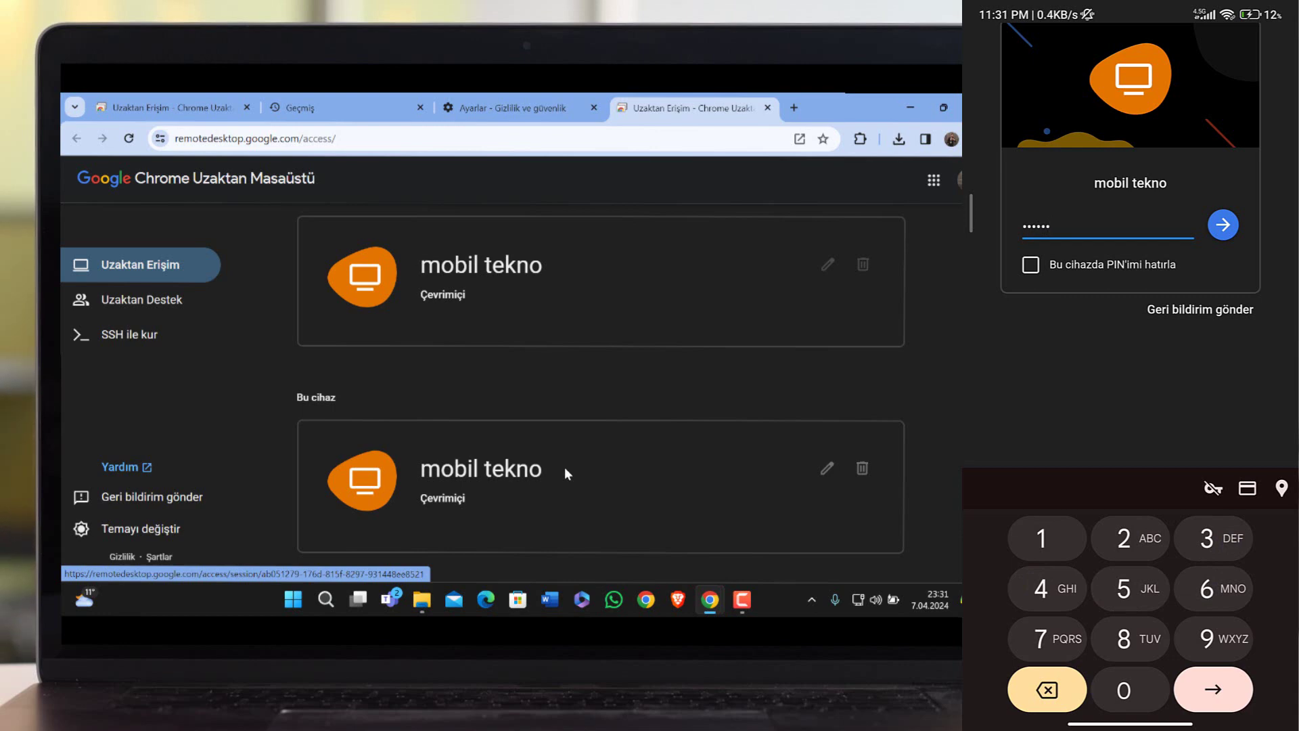
{"action": "key", "text": "Return"}
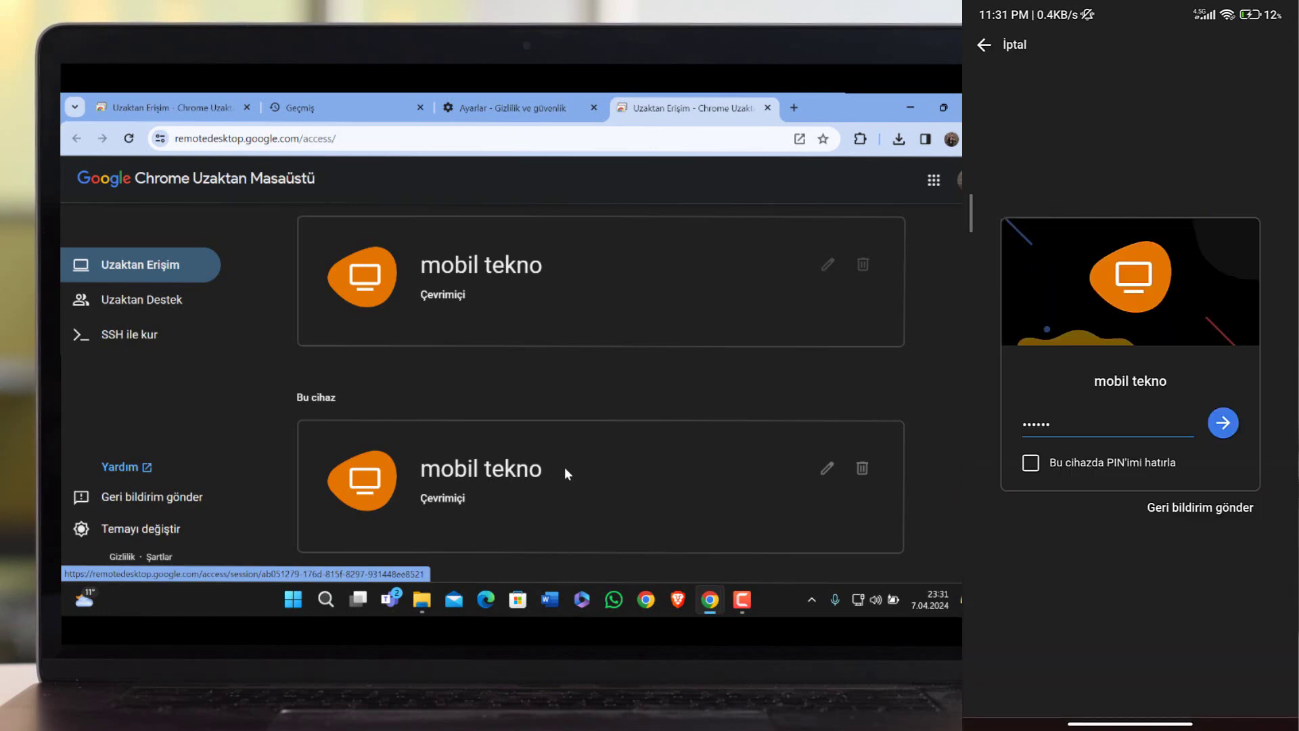
{"action": "left_click", "coordinate": [1030, 462]}
{"action": "left_click", "coordinate": [1223, 422]}
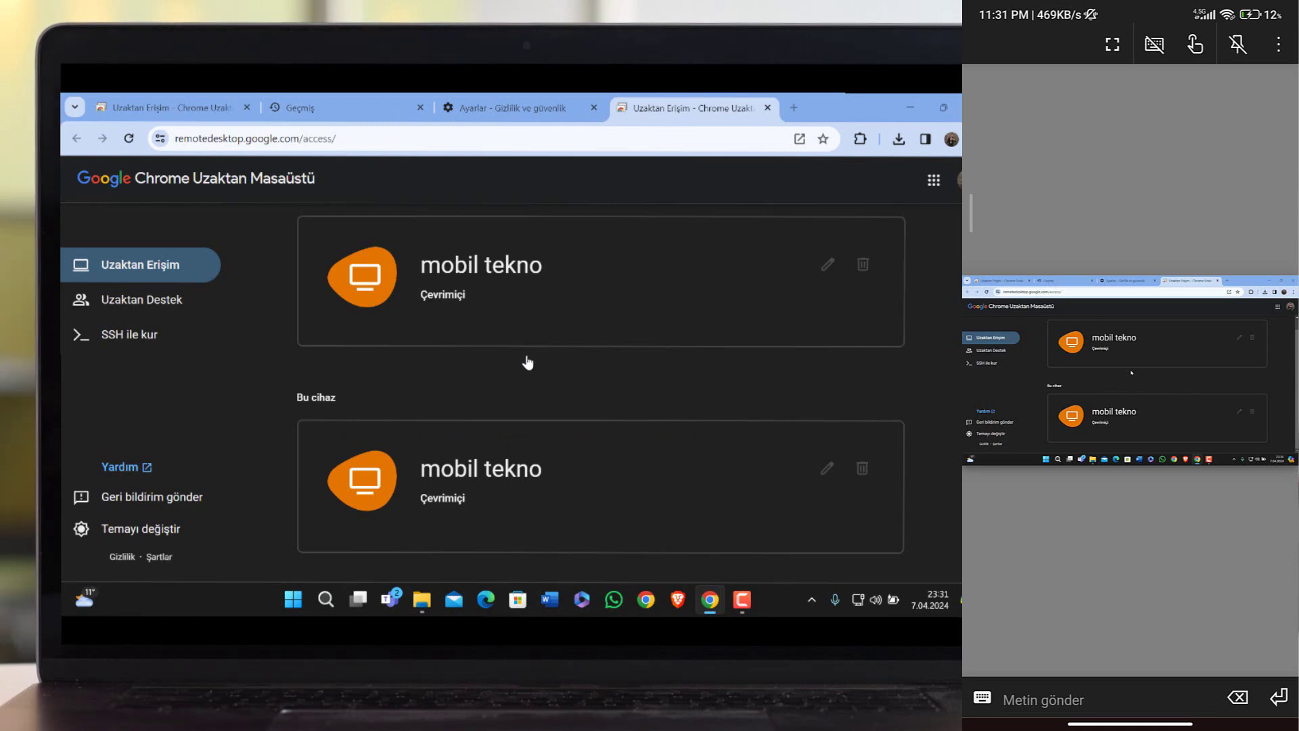
Minimize and close the remote PC's Chrome windows, then open its Windows search.
{"action": "scroll", "coordinate": [1106, 445], "scroll_direction": "up", "scroll_amount": 3}
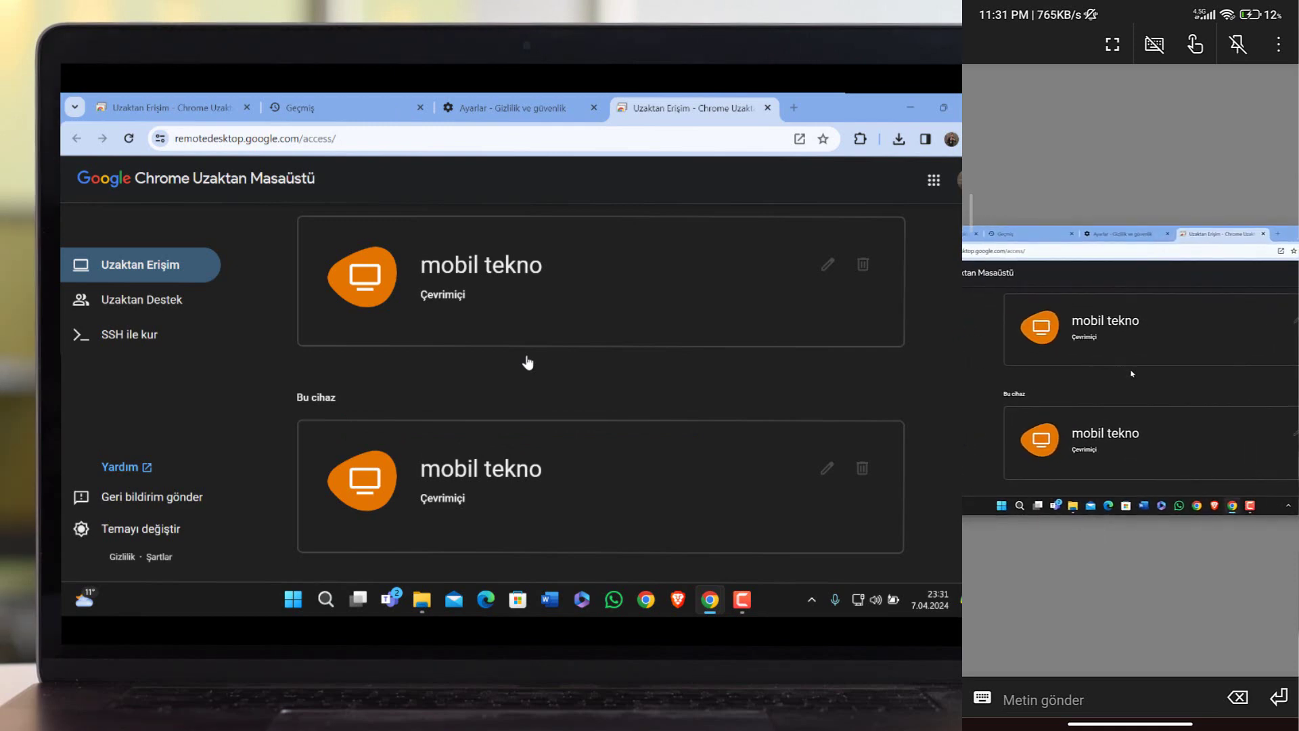
{"action": "left_click", "coordinate": [956, 106]}
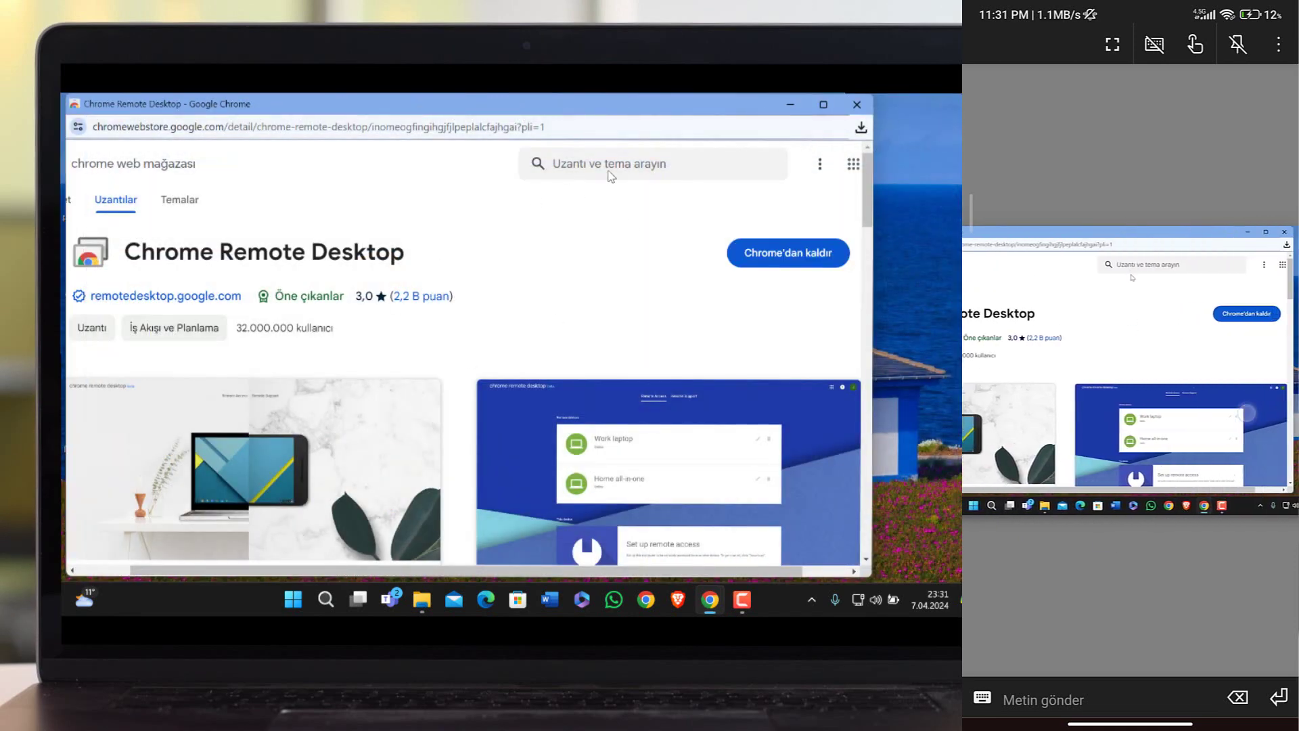
{"action": "left_click", "coordinate": [857, 104]}
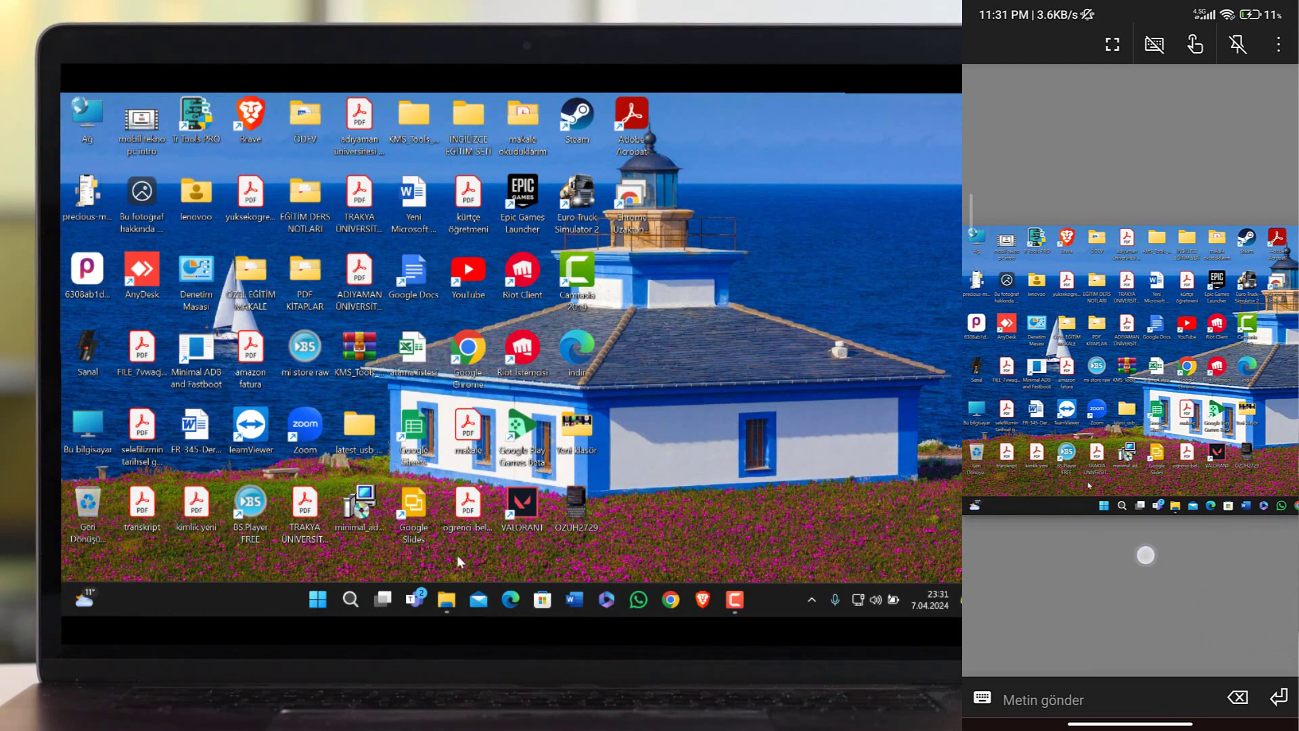
{"action": "left_click", "coordinate": [818, 600]}
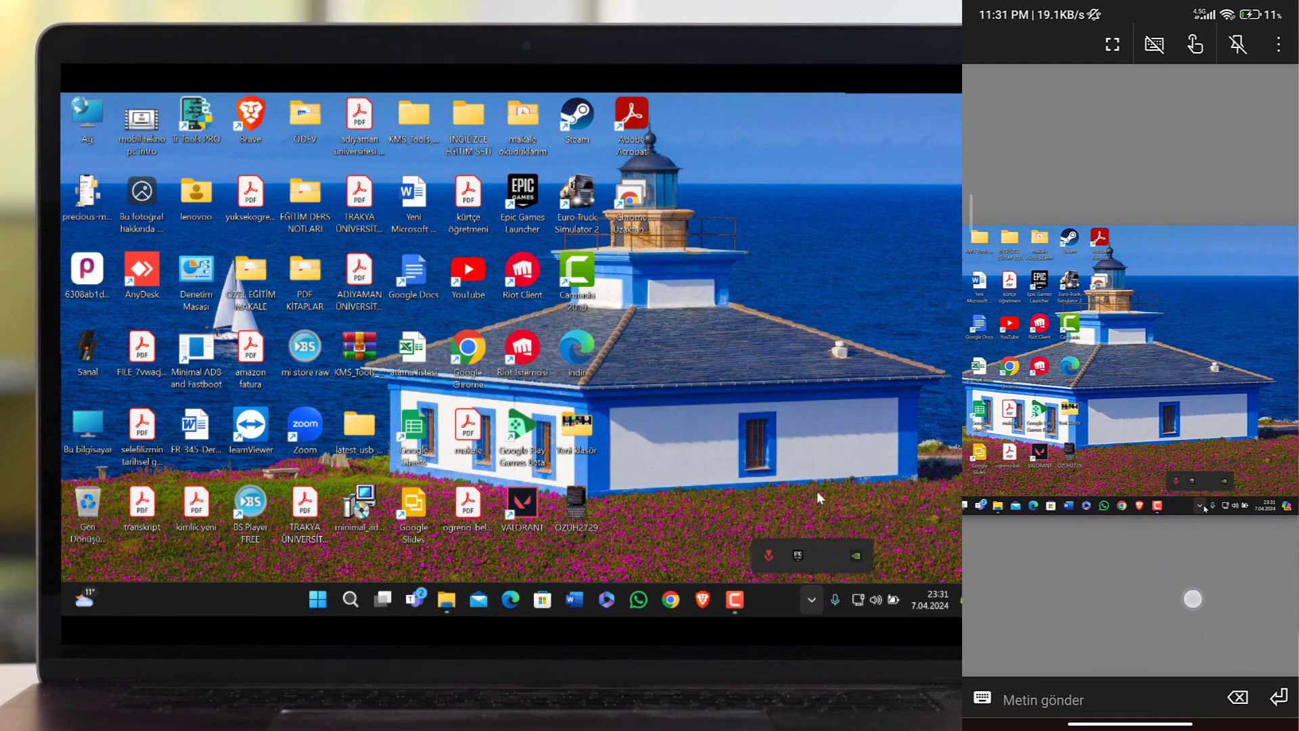
{"action": "left_click", "coordinate": [824, 442]}
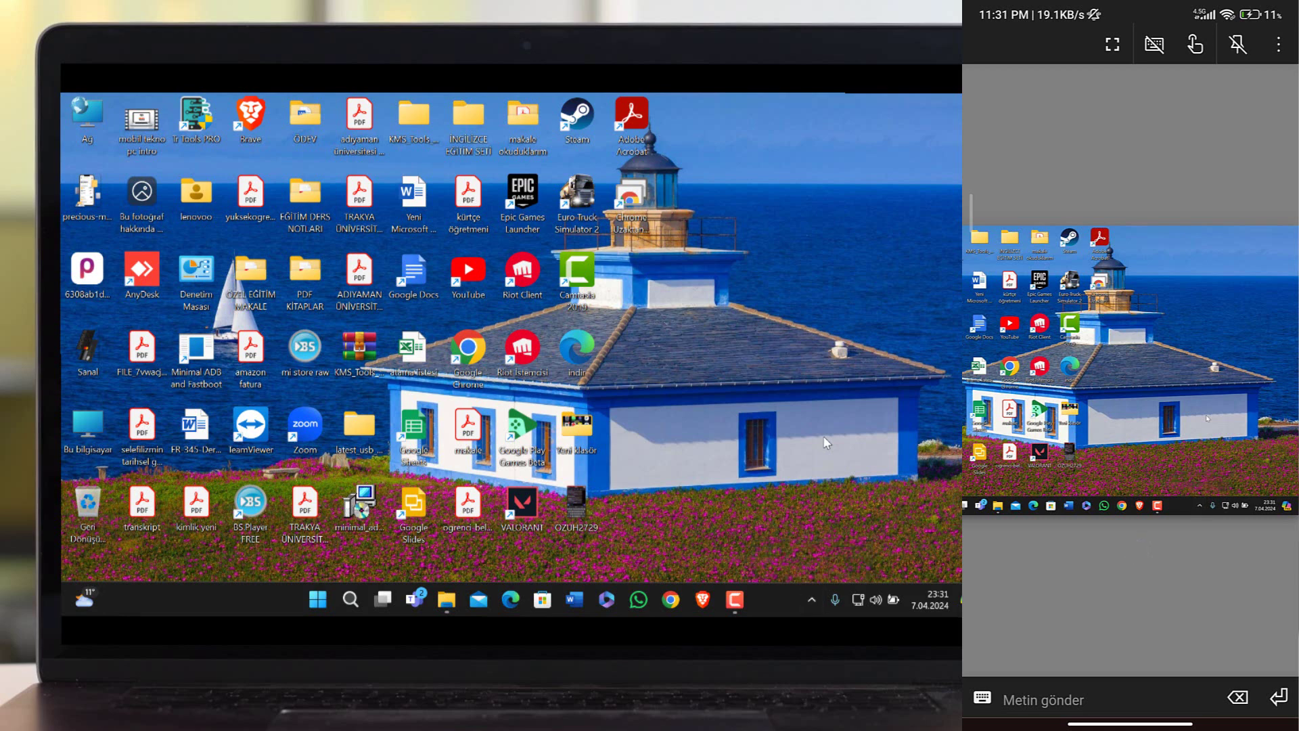
{"action": "left_click", "coordinate": [349, 599]}
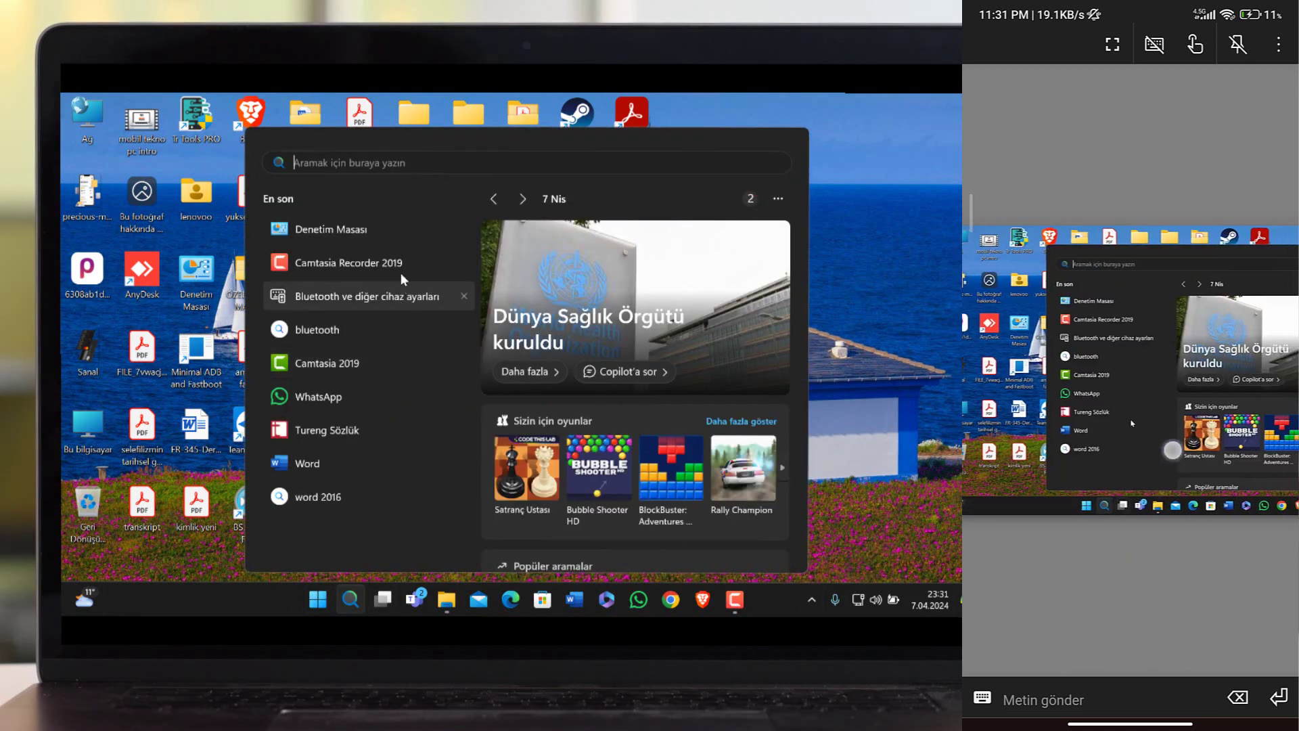
Send the text 'mesaj gonder' into the remote Windows search box.
{"action": "left_click", "coordinate": [1127, 691]}
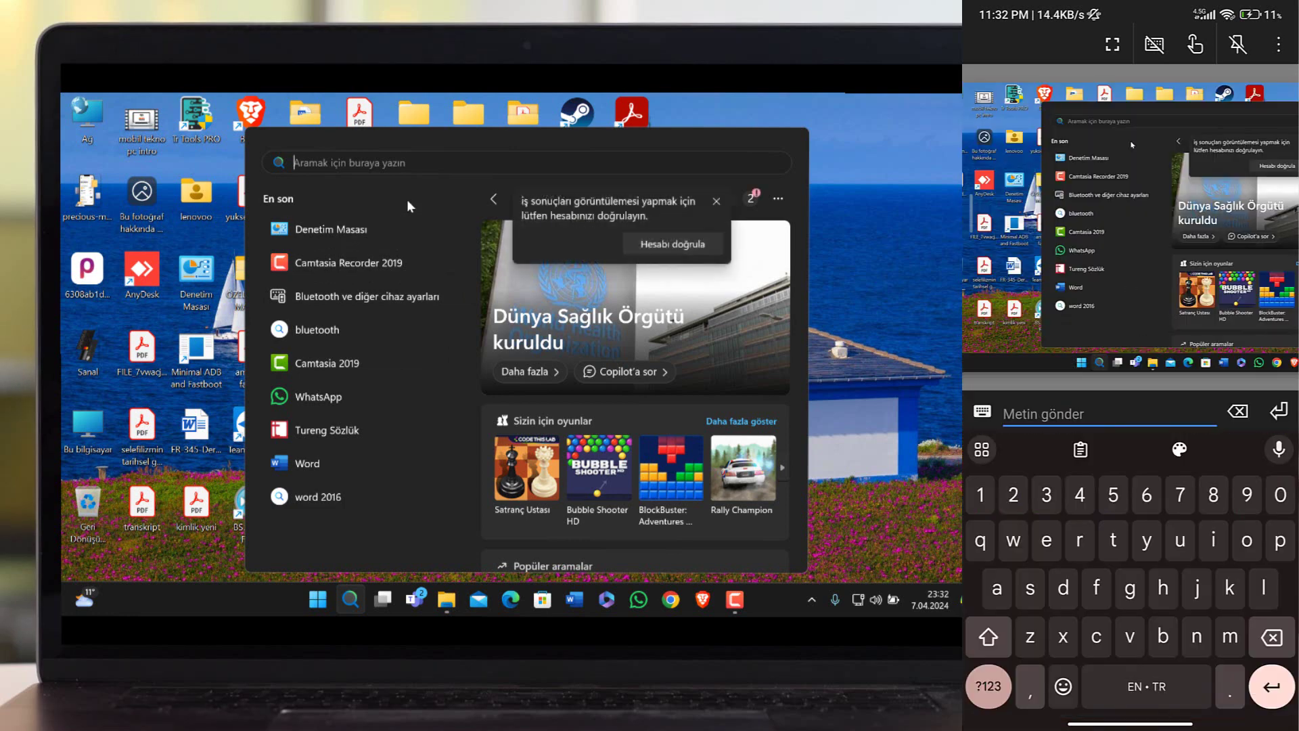
{"action": "type", "text": "mesaj "}
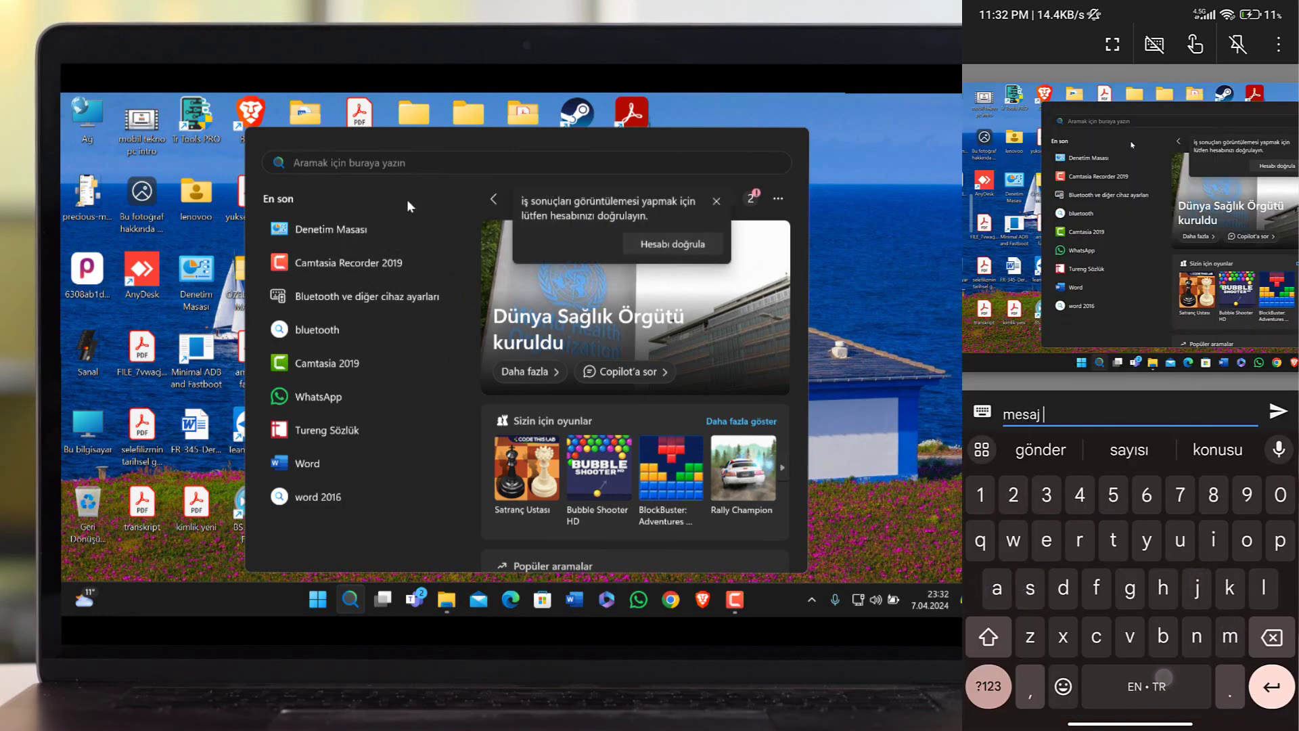
{"action": "type", "text": "gonder"}
{"action": "left_click", "coordinate": [1277, 411]}
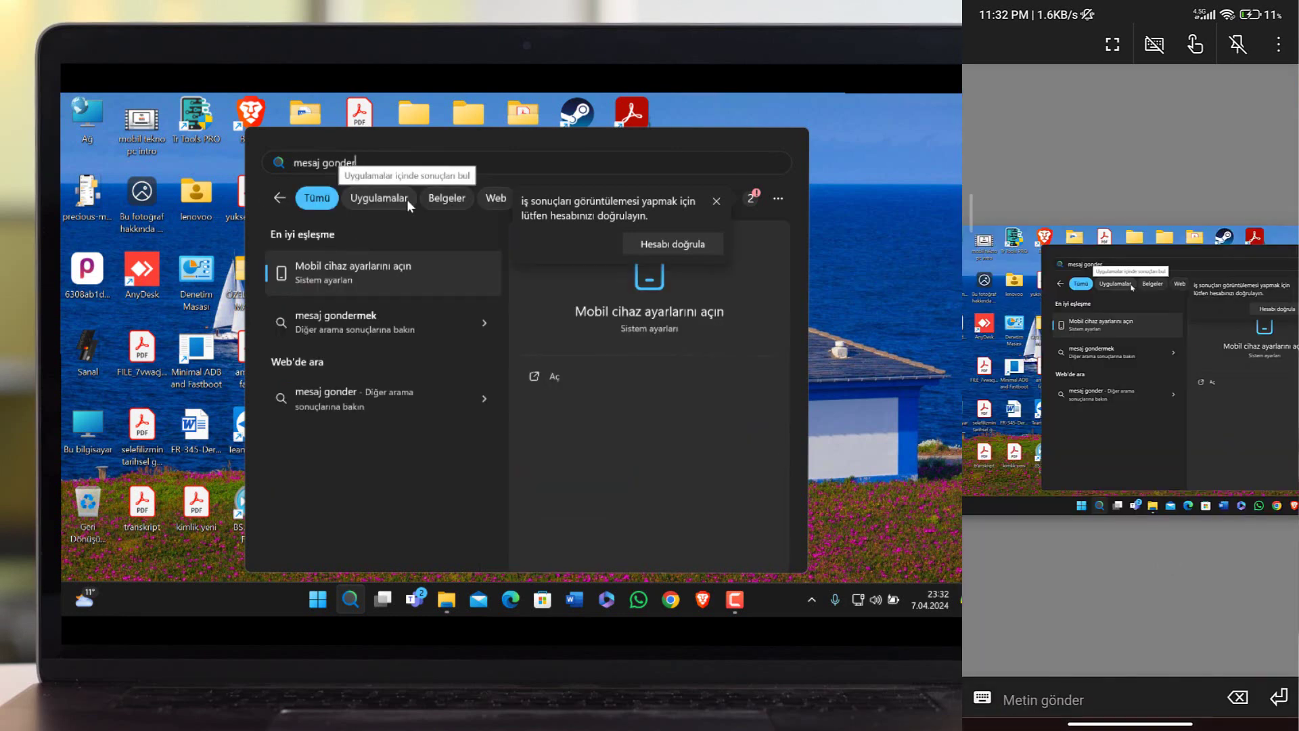
Switch touch input to two-finger pan and zoom mode, zoom in, and close search.
{"action": "left_click", "coordinate": [1195, 44]}
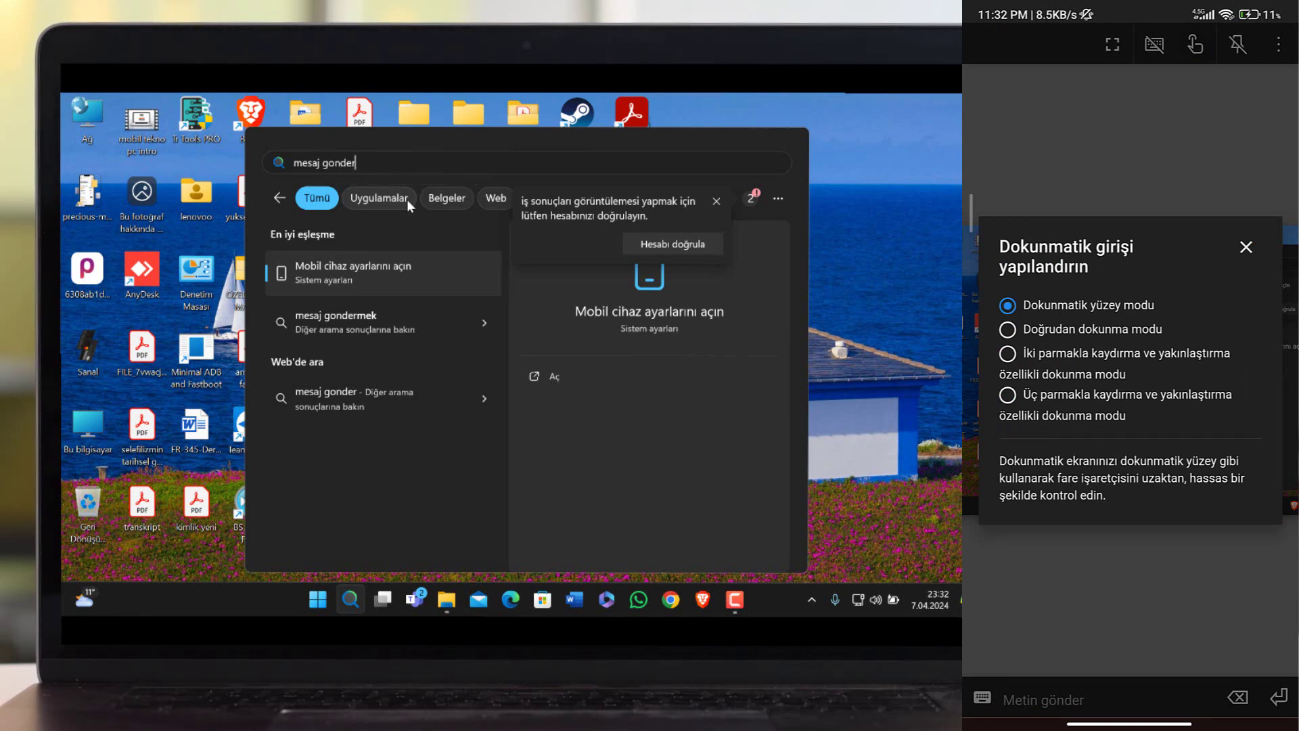
{"action": "left_click", "coordinate": [1007, 353]}
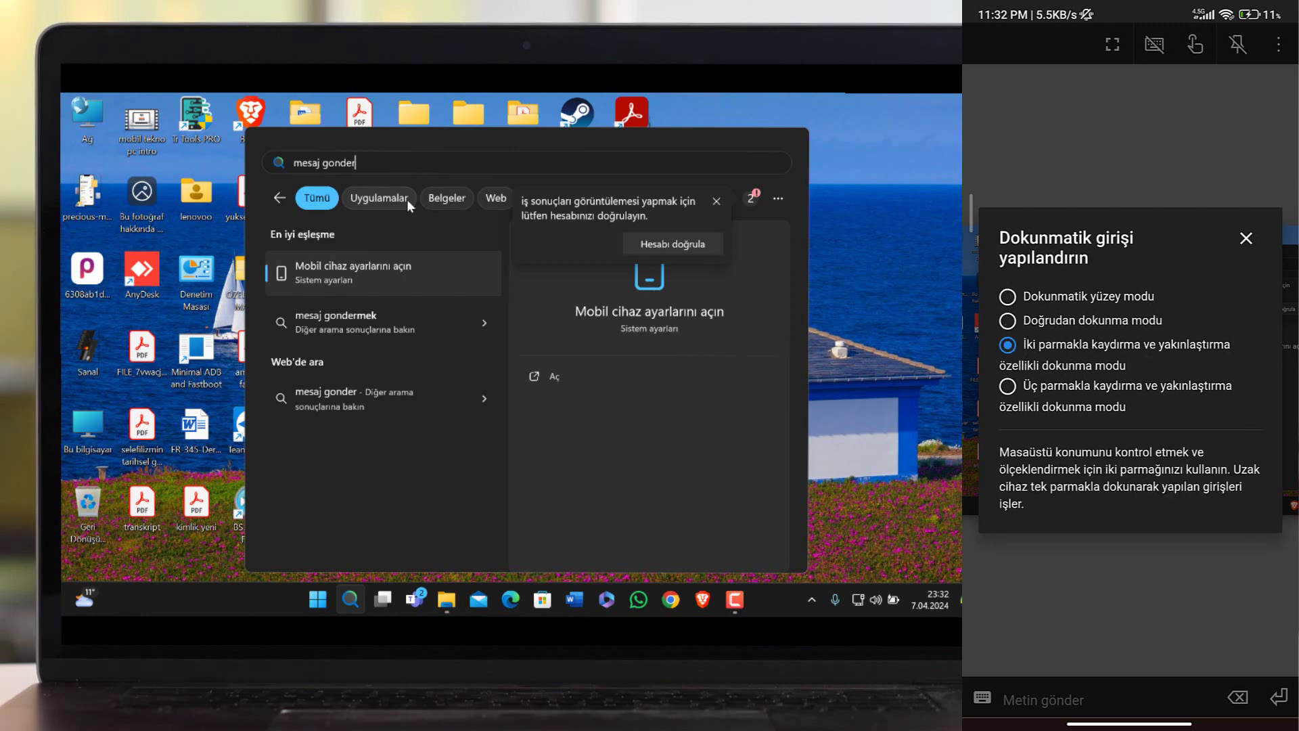
{"action": "left_click", "coordinate": [1246, 238]}
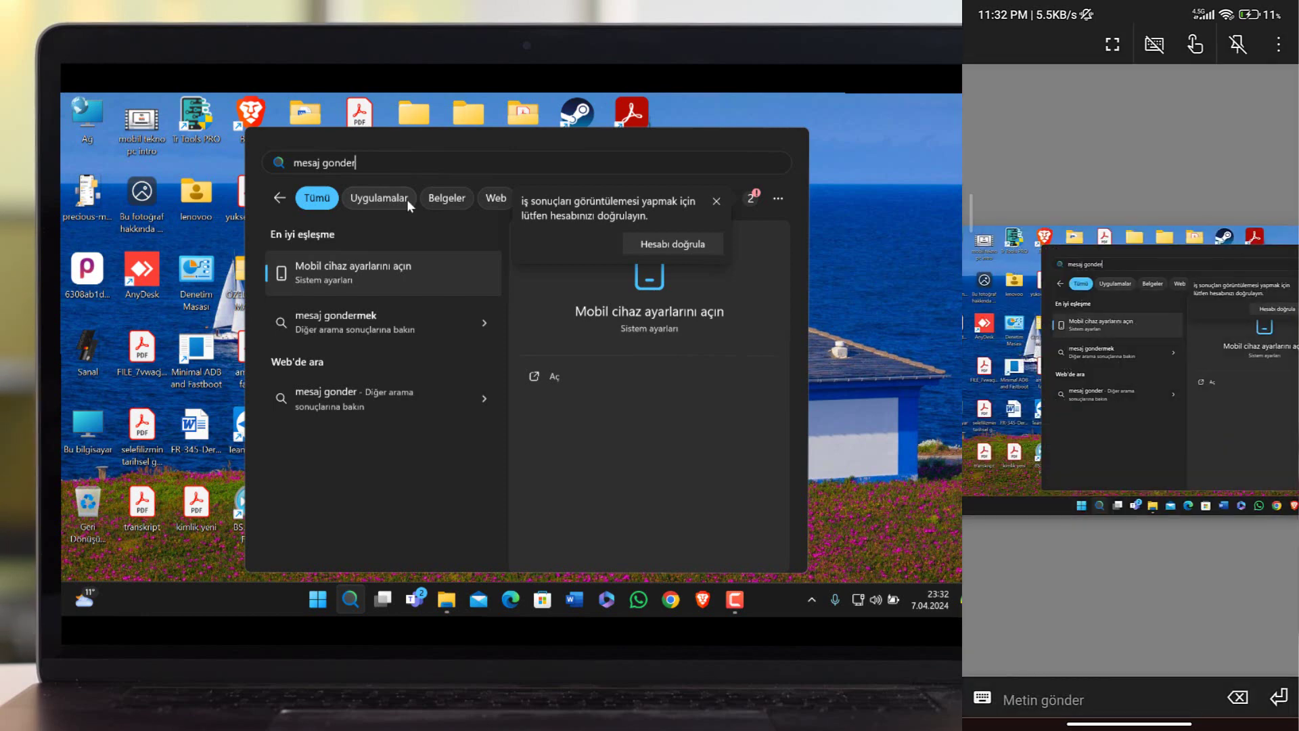
{"action": "left_click_drag", "start_coordinate": [1073, 404], "coordinate": [1007, 342]}
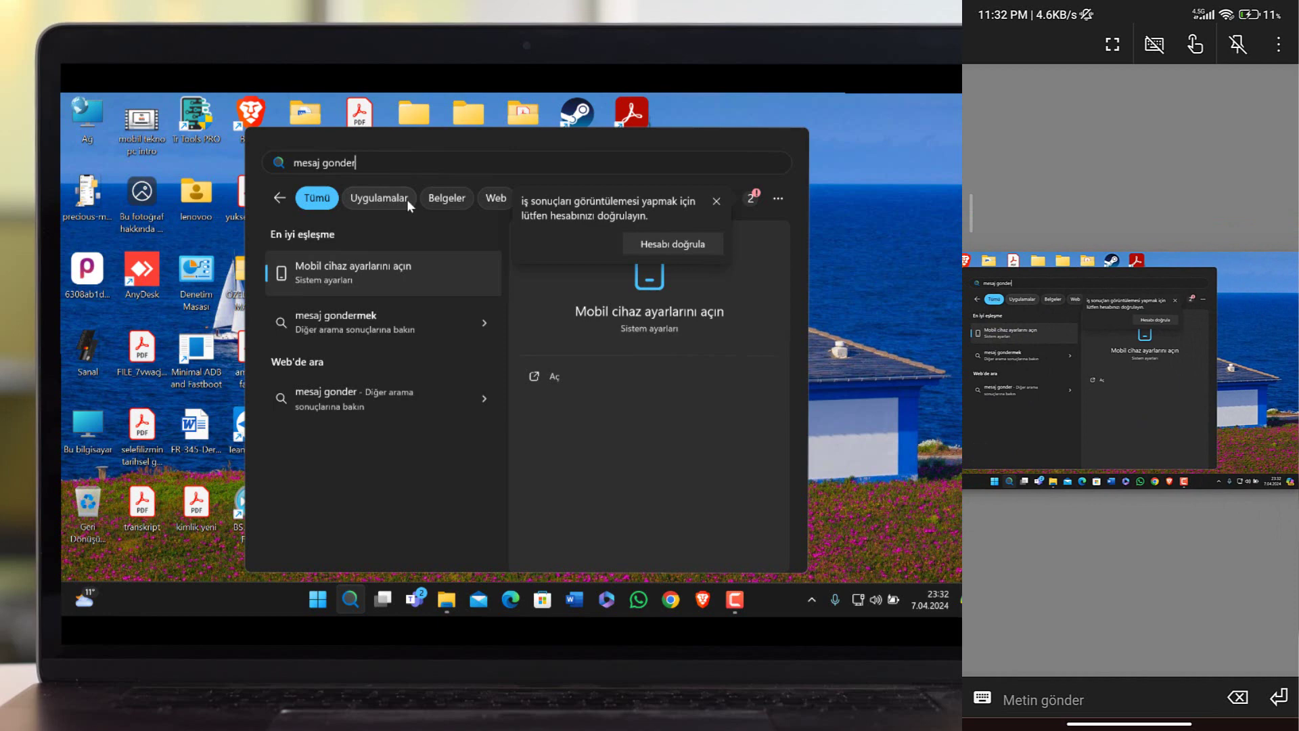
{"action": "left_click_drag", "start_coordinate": [1145, 428], "coordinate": [1132, 447]}
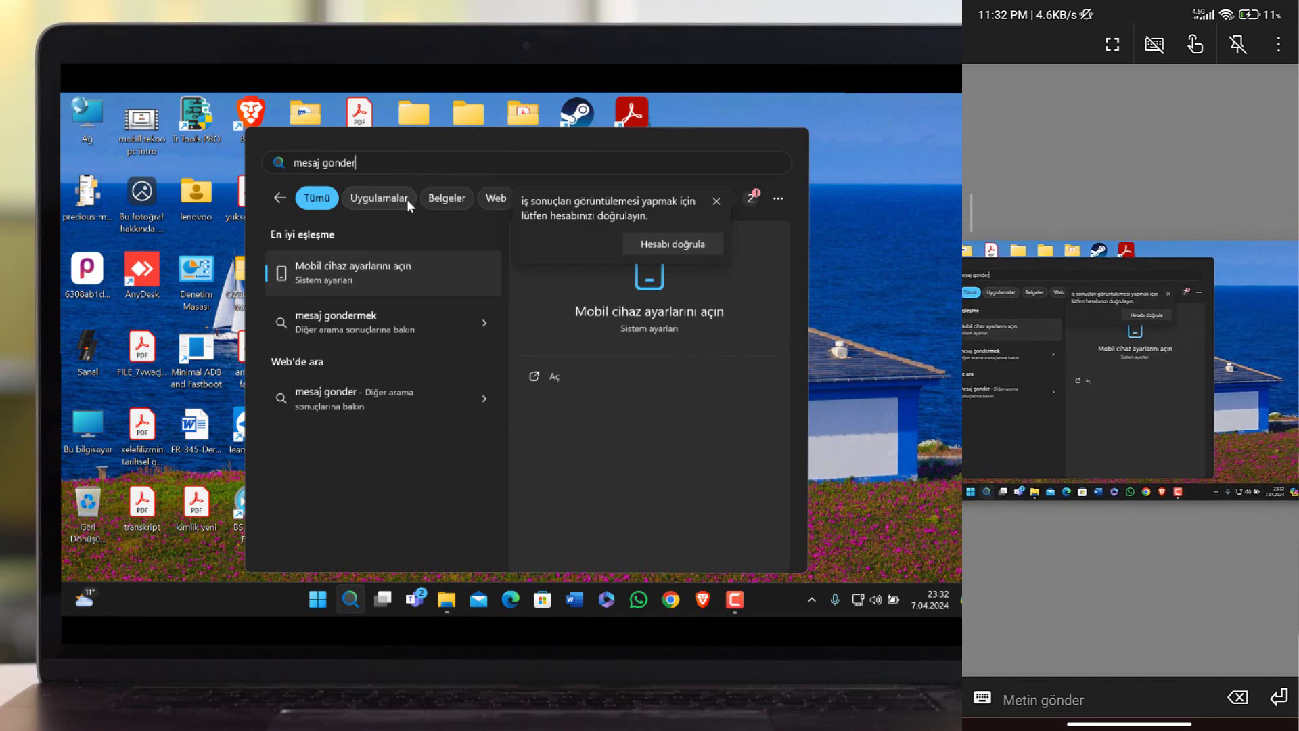
{"action": "key", "text": "Escape"}
{"action": "key", "text": "Escape"}
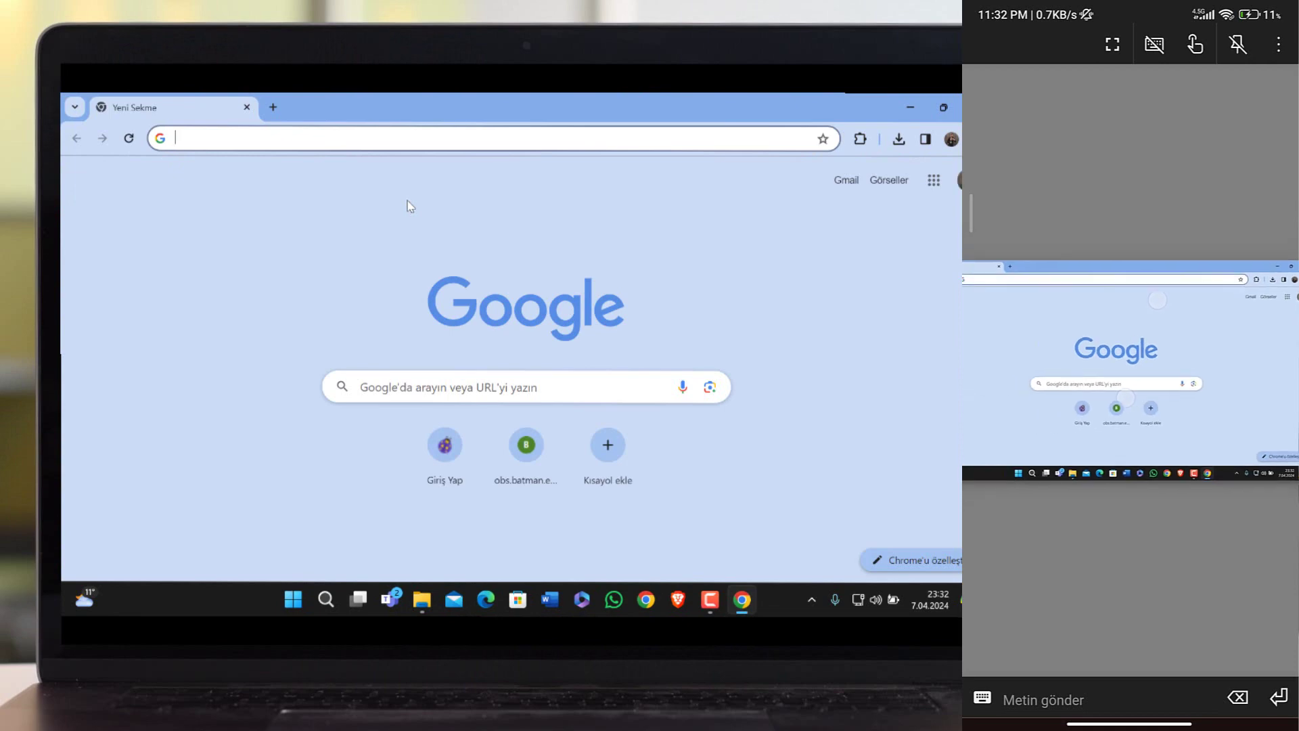
Focus the Google search box on the remote Chrome new tab page.
{"action": "left_click", "coordinate": [1113, 384]}
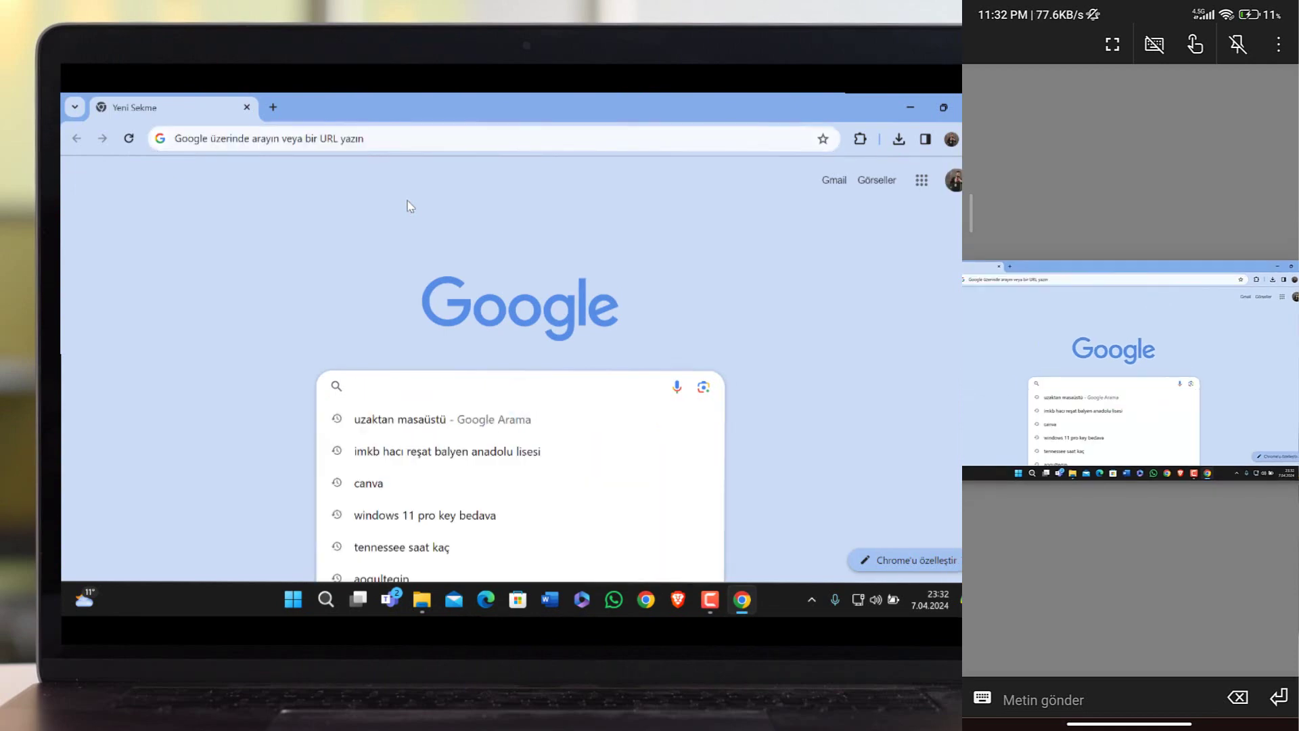